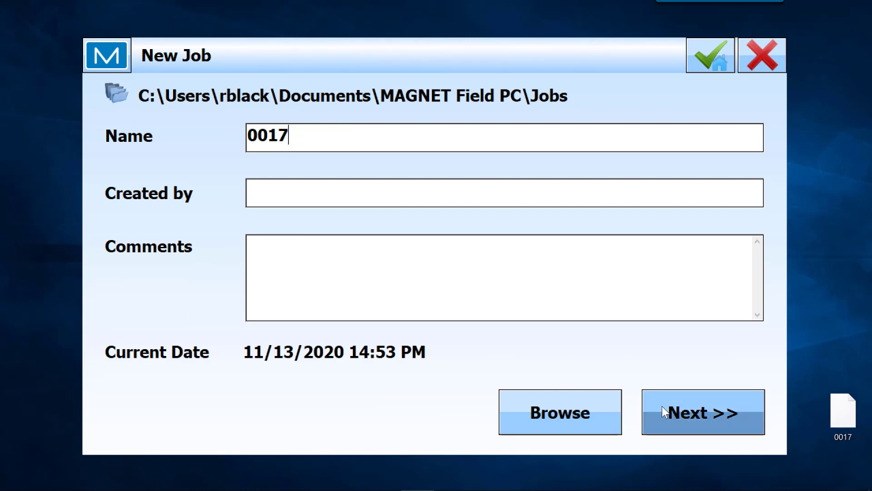
# Step: Start the new job 0017 with the Simulated Robot optical and Simulation Hiper V B/R GNSS configurations
pyautogui.click(664, 407)
pyautogui.click(655, 392)
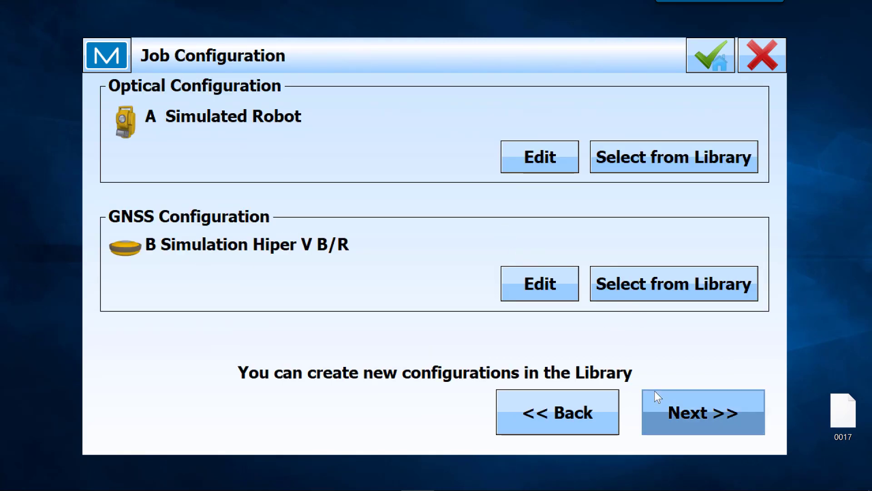
pyautogui.click(691, 413)
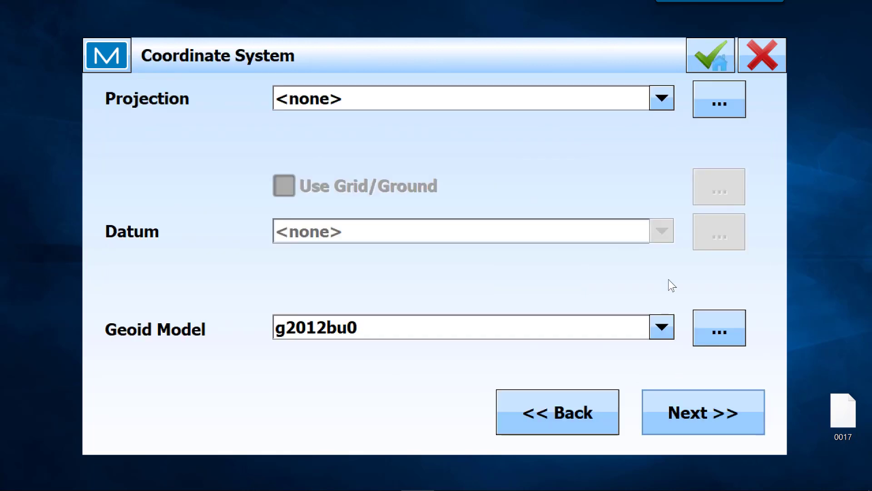
# Step: Set the job's projection to SPC83-Georgia (West) and its datum to NAD83_NO_TRANS, keeping the g2012bu0 geoid model
pyautogui.click(662, 101)
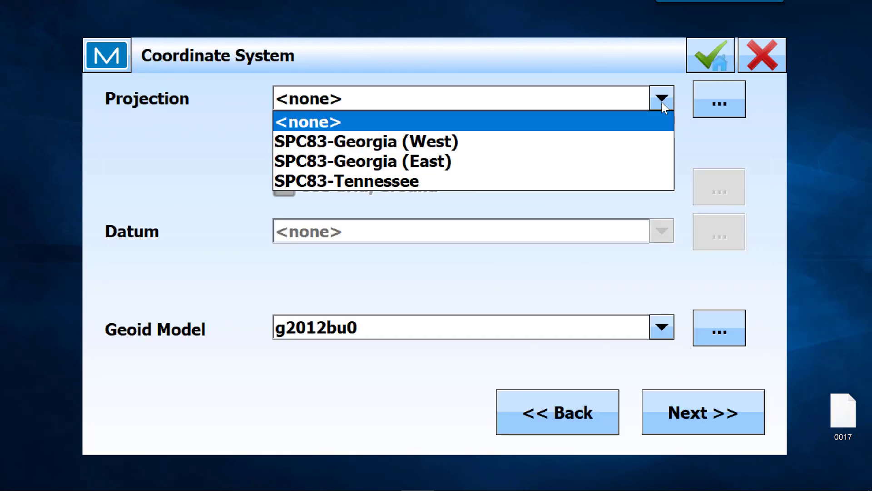
pyautogui.click(439, 141)
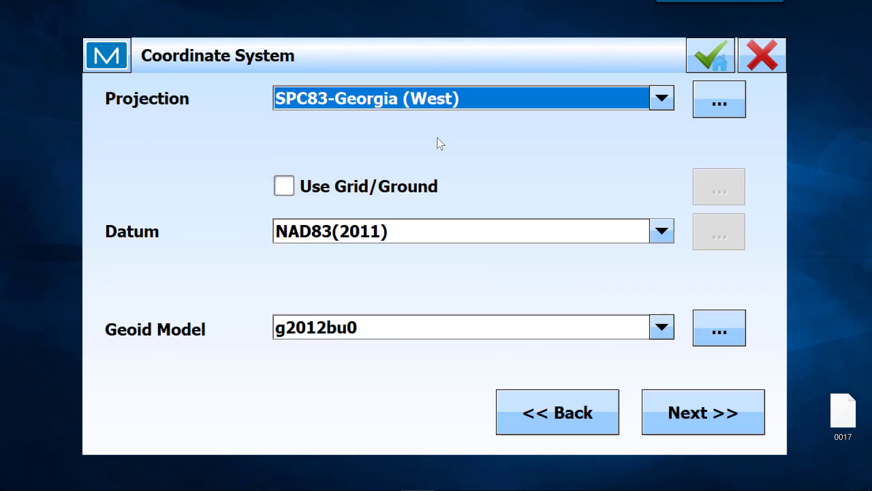
pyautogui.click(670, 237)
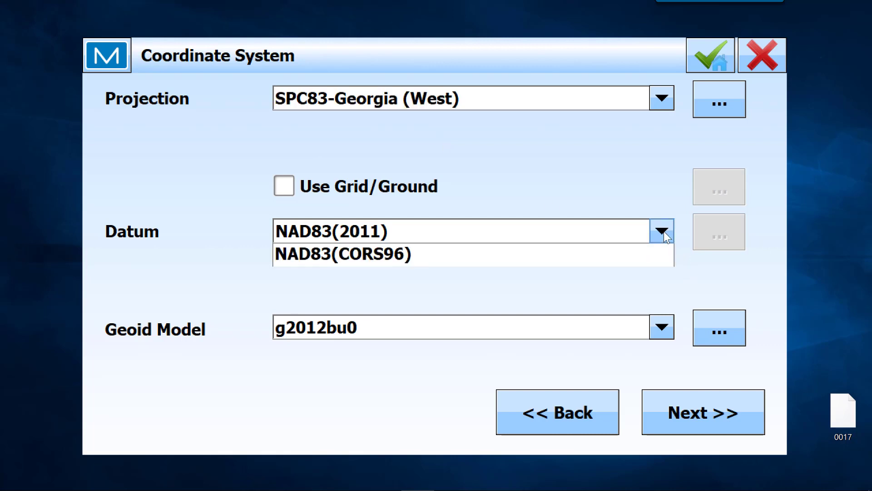
pyautogui.click(415, 294)
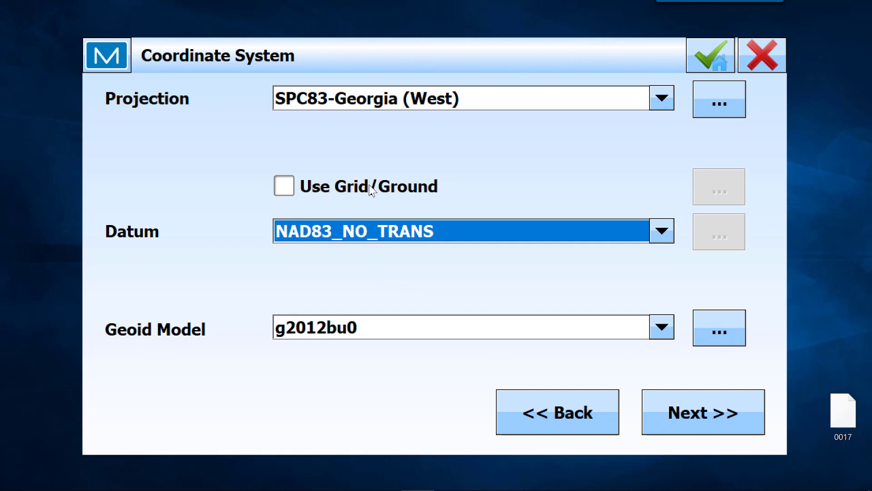
pyautogui.click(677, 401)
pyautogui.click(690, 416)
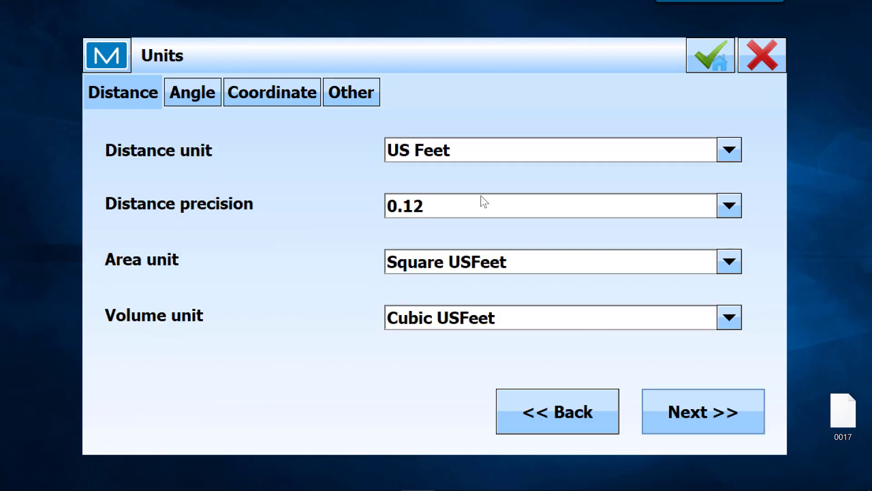
# Step: Set the distance precision to 0.123 and finish creating the job with the default display settings
pyautogui.click(454, 207)
pyautogui.click(430, 289)
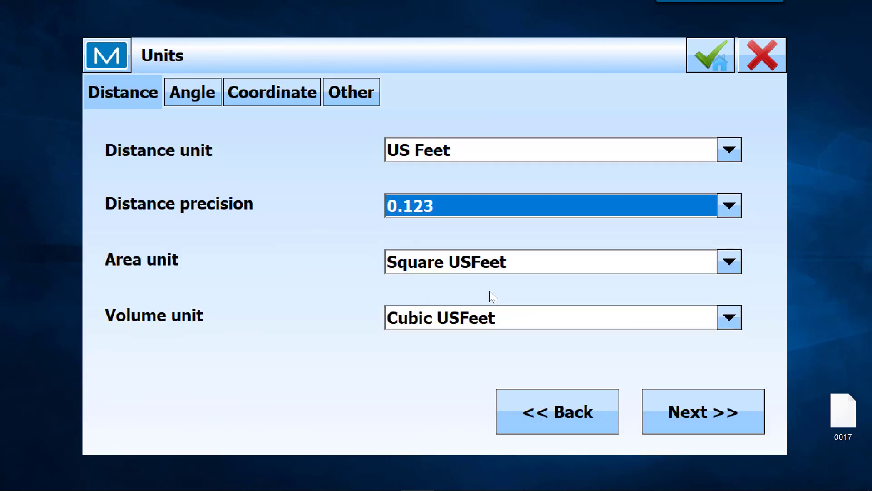
pyautogui.click(696, 414)
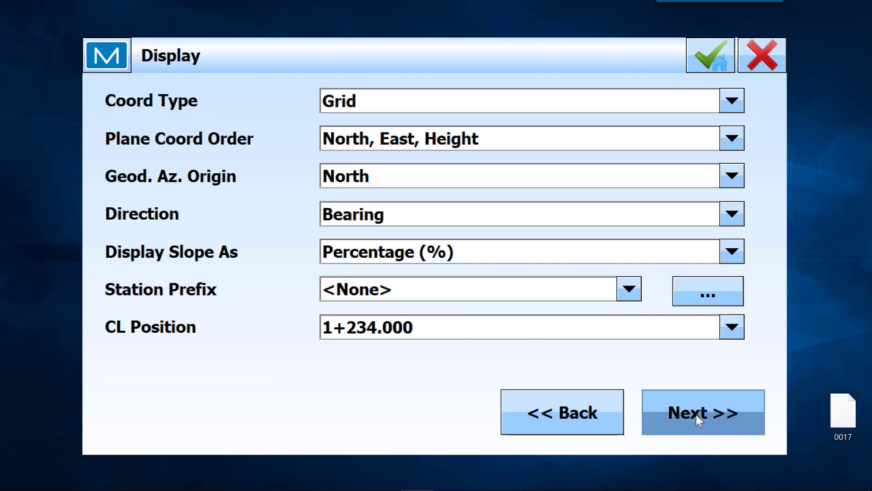
pyautogui.click(718, 52)
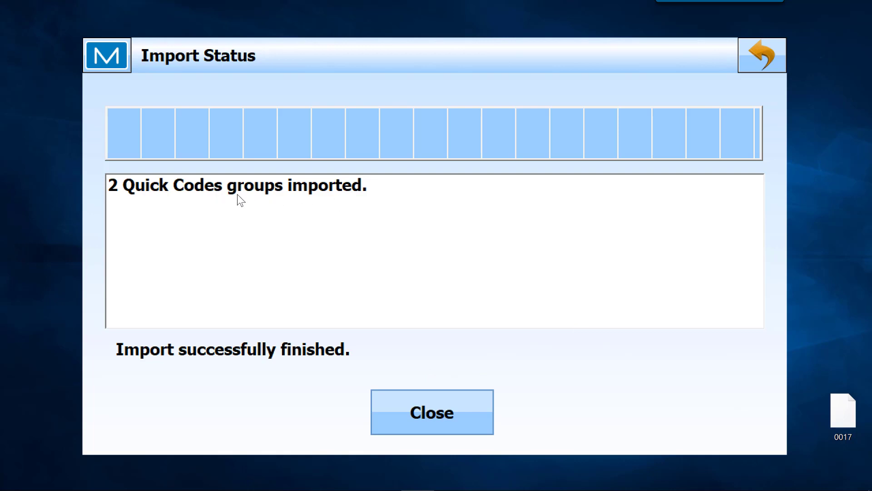
pyautogui.click(436, 417)
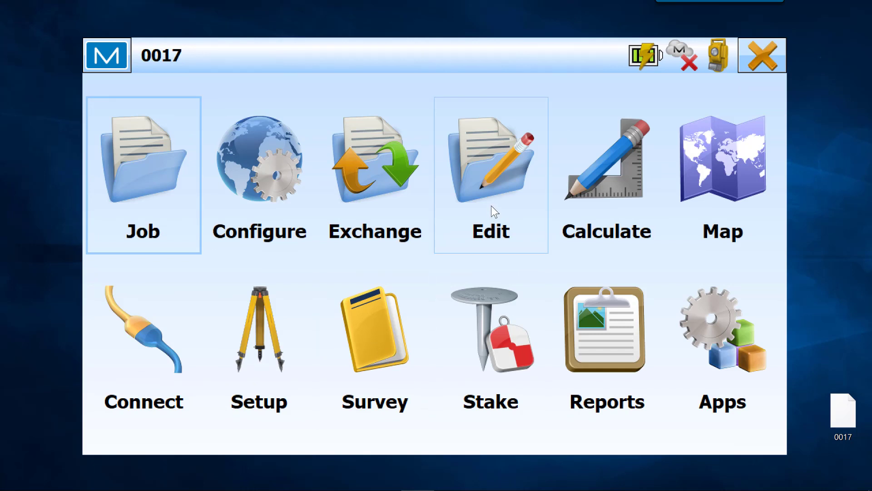
# Step: Set up a points import from an NEZ (*.csv) file, with the points brought in as Design Points
pyautogui.click(376, 176)
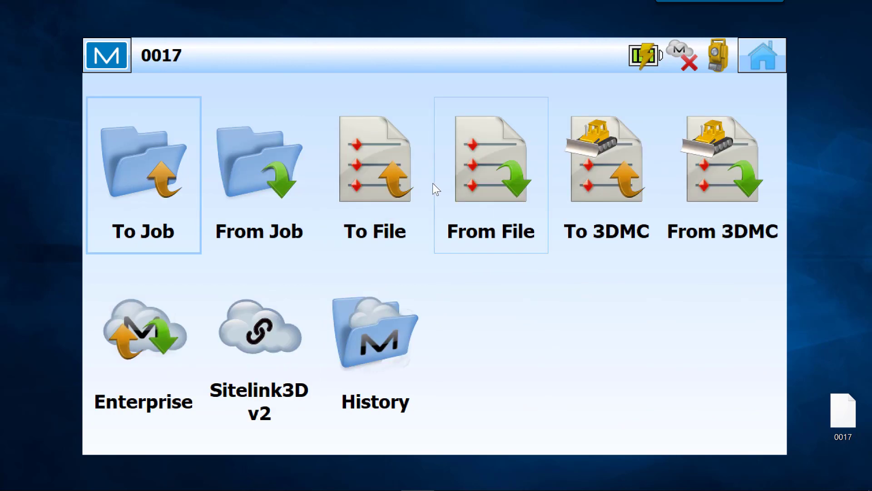
pyautogui.click(478, 185)
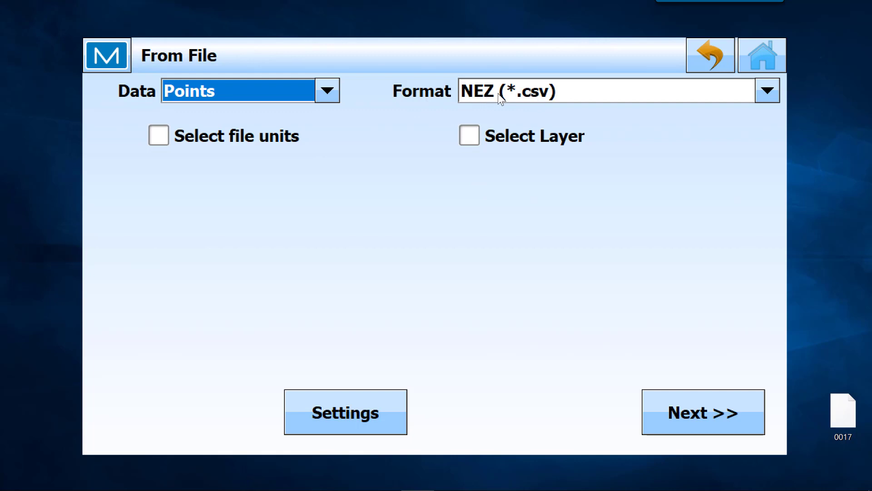
pyautogui.click(363, 411)
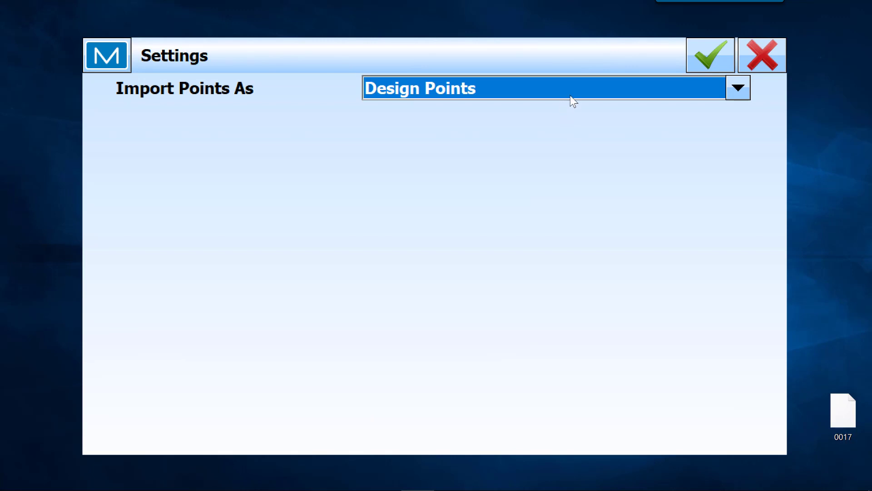
pyautogui.click(699, 62)
pyautogui.click(688, 406)
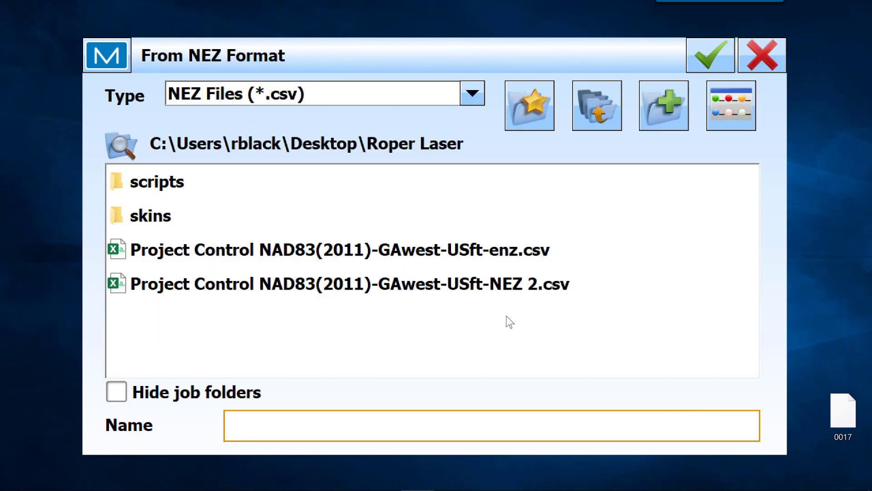
# Step: Import Project Control NAD83(2011)-GAwest-USft-NEZ 2.csv using the job's coordinate system with Grid coordinates, then return to the home screen
pyautogui.click(475, 286)
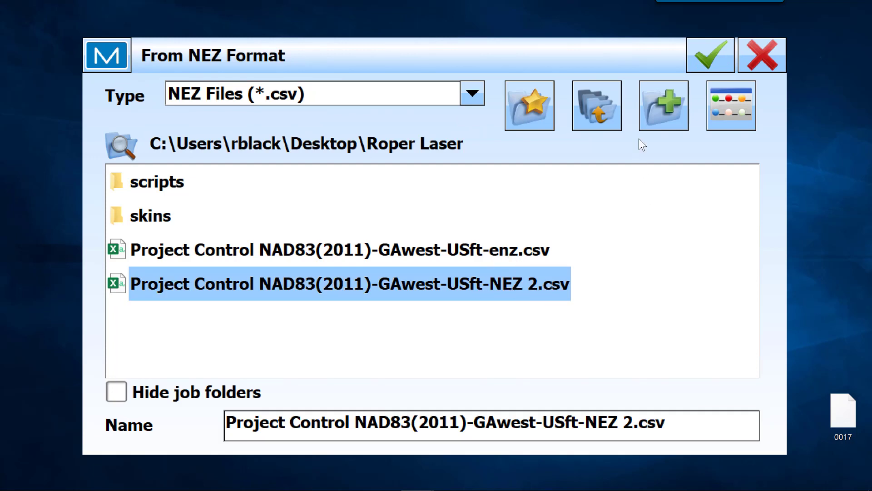
pyautogui.click(714, 40)
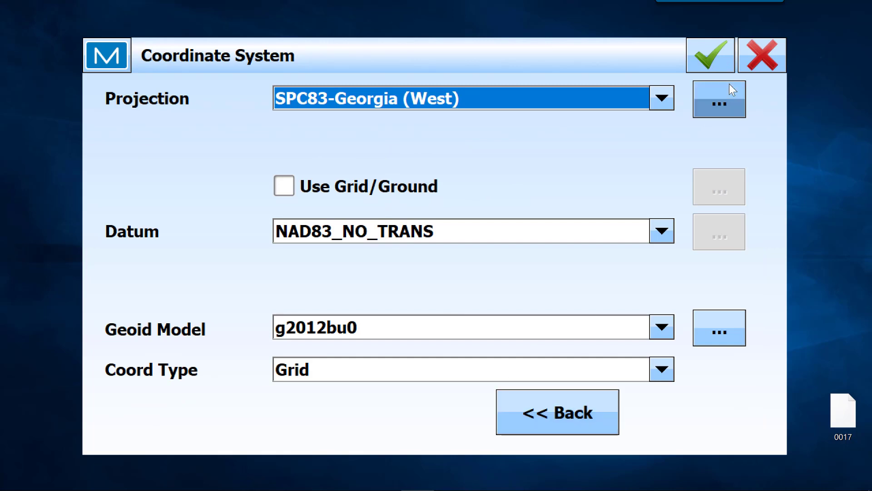
pyautogui.click(717, 59)
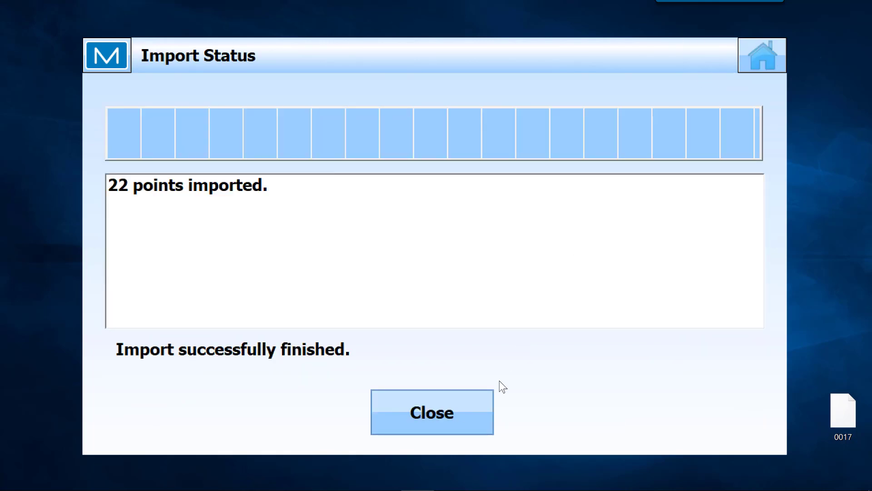
pyautogui.click(452, 409)
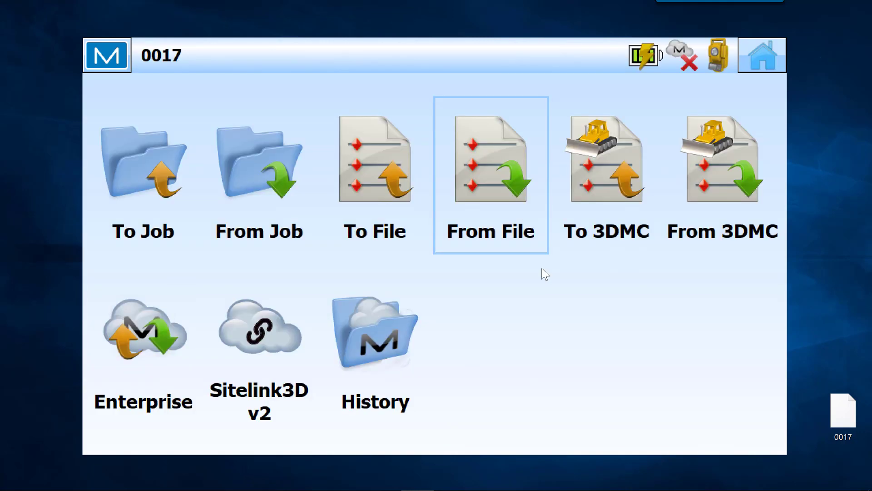
pyautogui.click(761, 57)
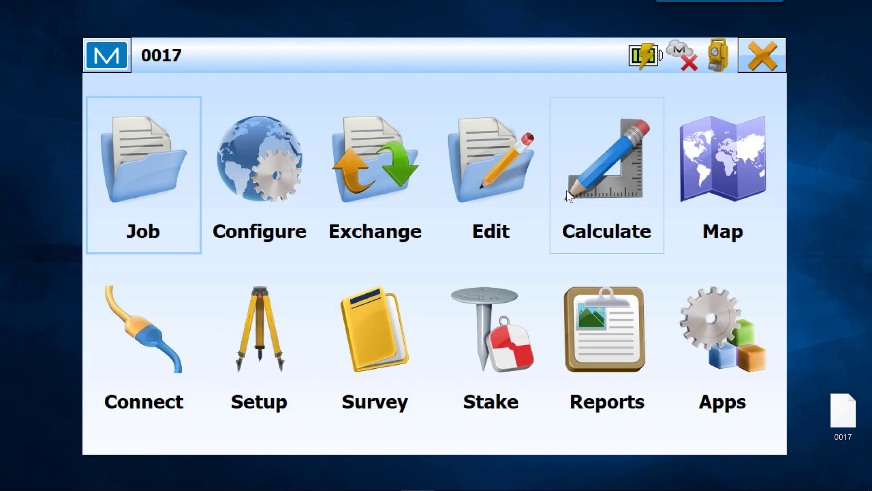
# Step: Review the job's points list and the available coordinate display types, keeping the Grid type
pyautogui.click(499, 182)
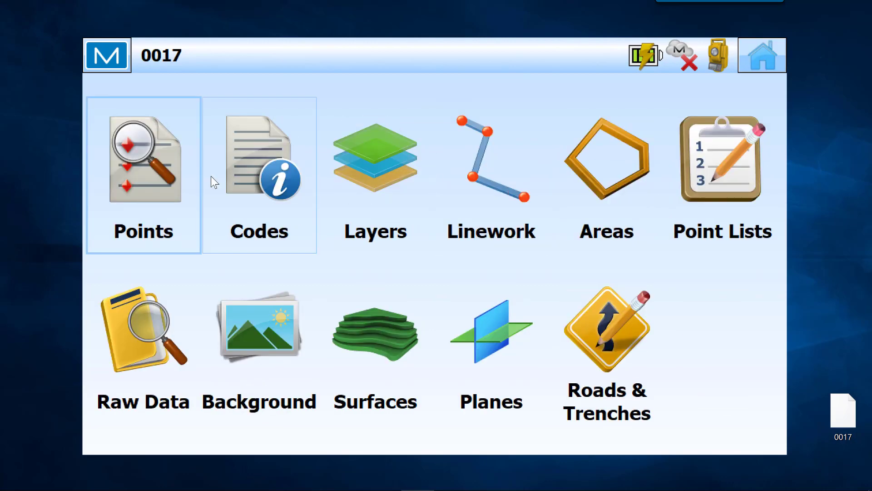
pyautogui.click(157, 176)
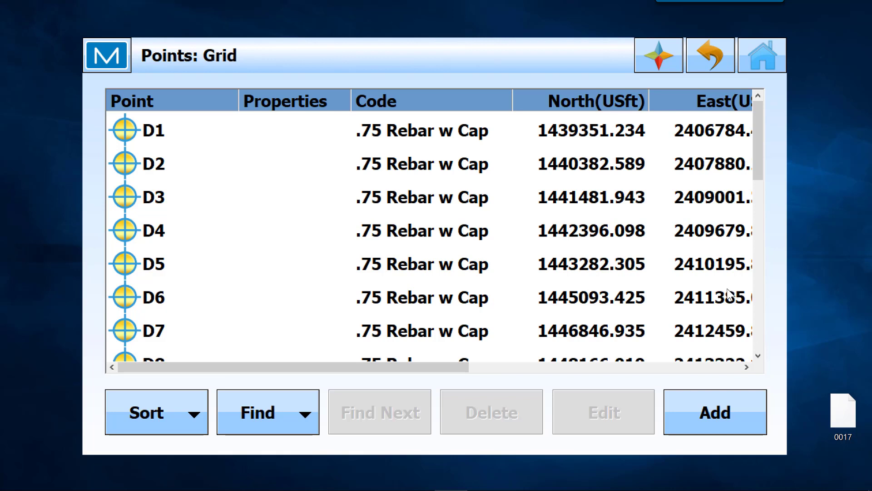
pyautogui.click(658, 61)
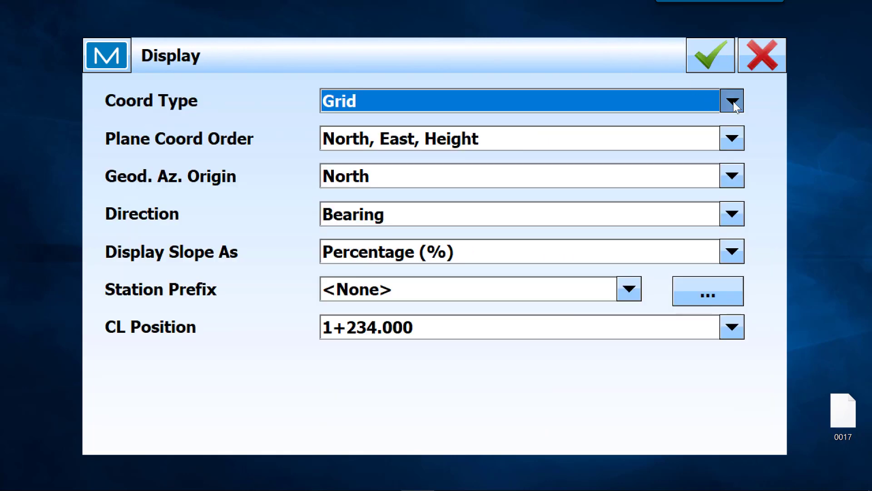
pyautogui.click(733, 101)
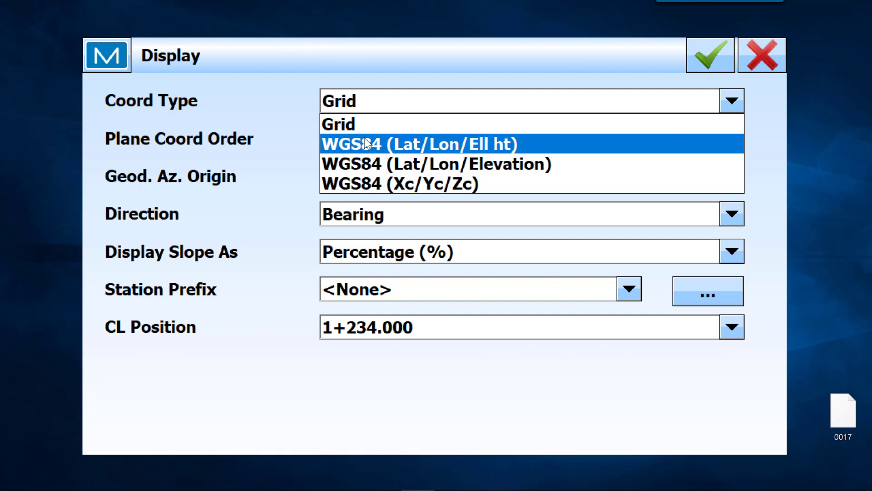
pyautogui.click(345, 124)
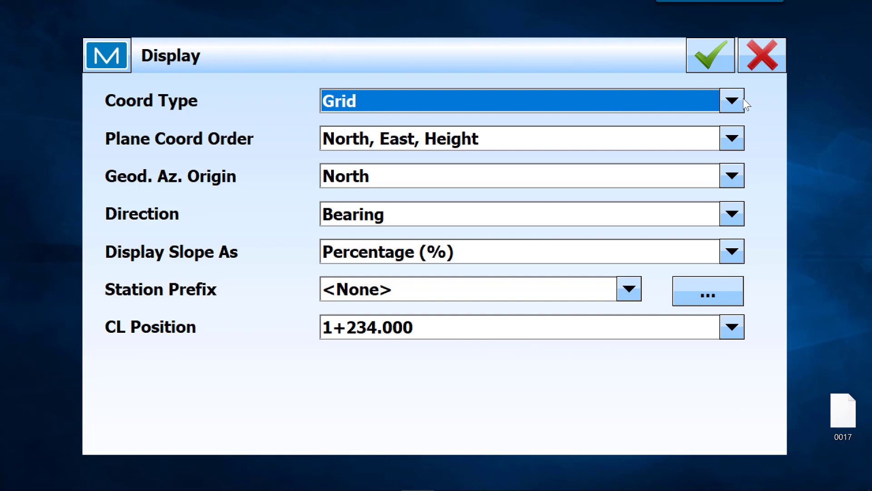
pyautogui.click(732, 105)
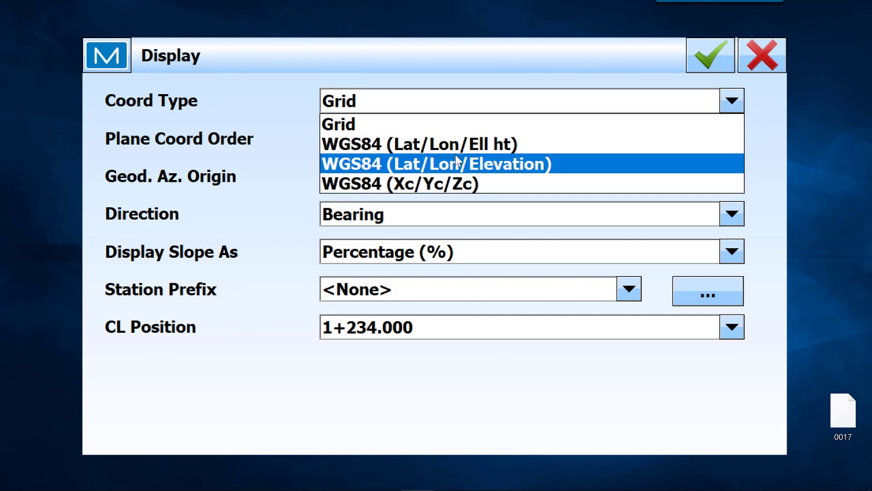
pyautogui.click(708, 53)
pyautogui.click(708, 52)
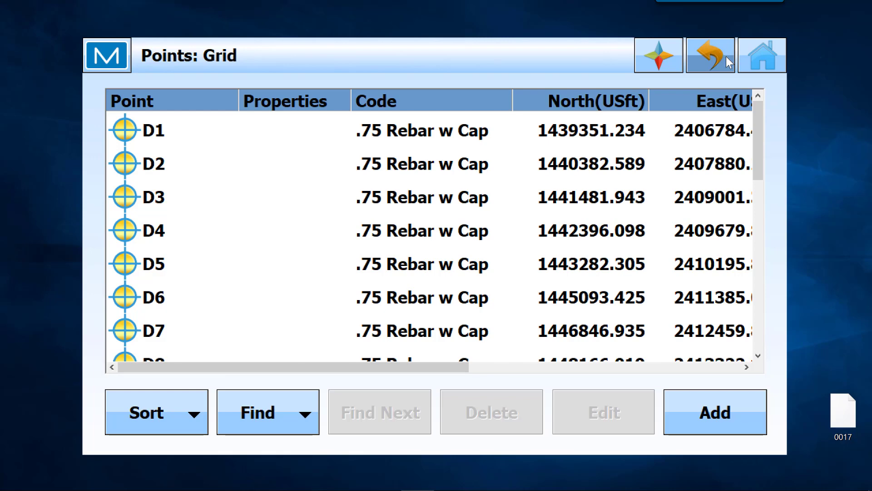
pyautogui.click(760, 60)
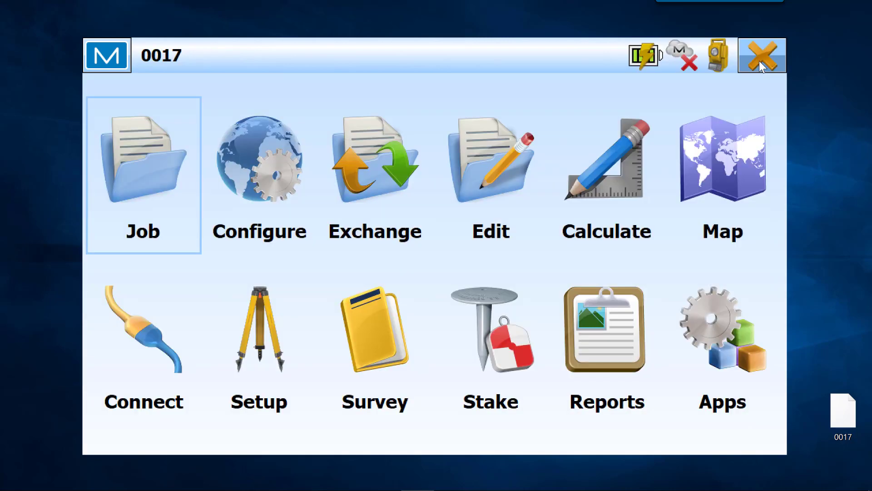
# Step: Calculate a point-to-point inverse from D11 to D17, picking both points on the map
pyautogui.click(596, 189)
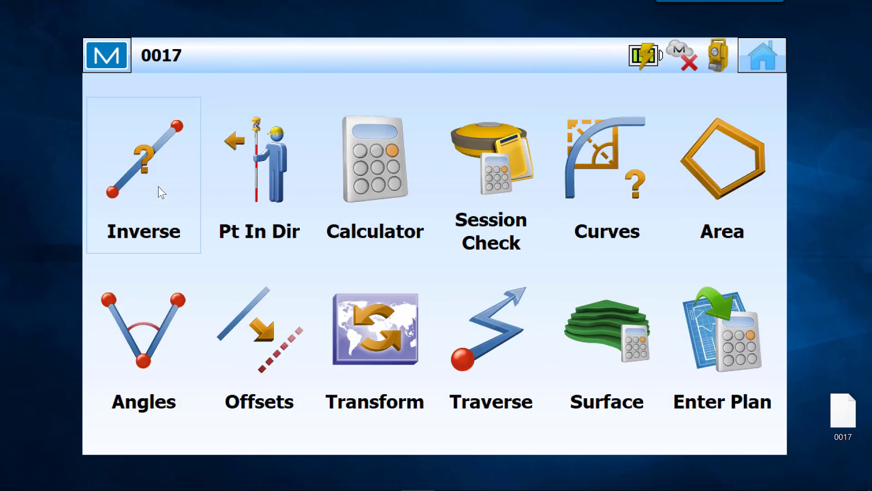
pyautogui.click(152, 184)
pyautogui.click(155, 189)
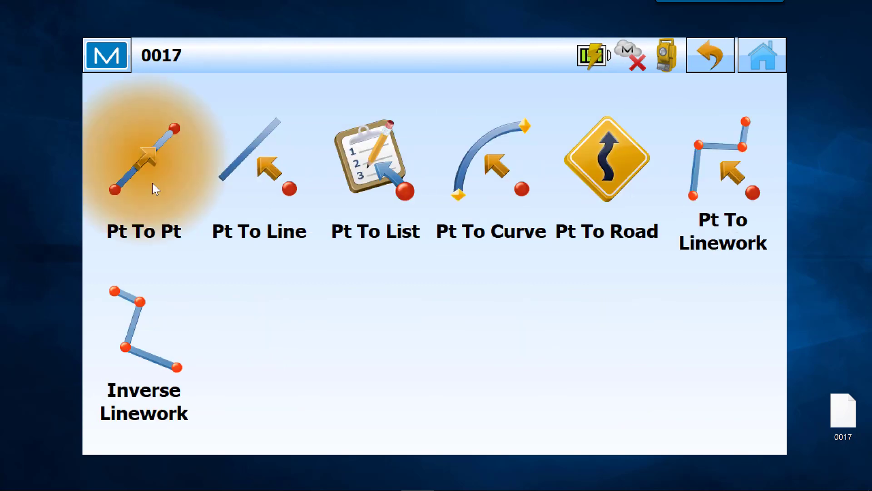
pyautogui.click(656, 233)
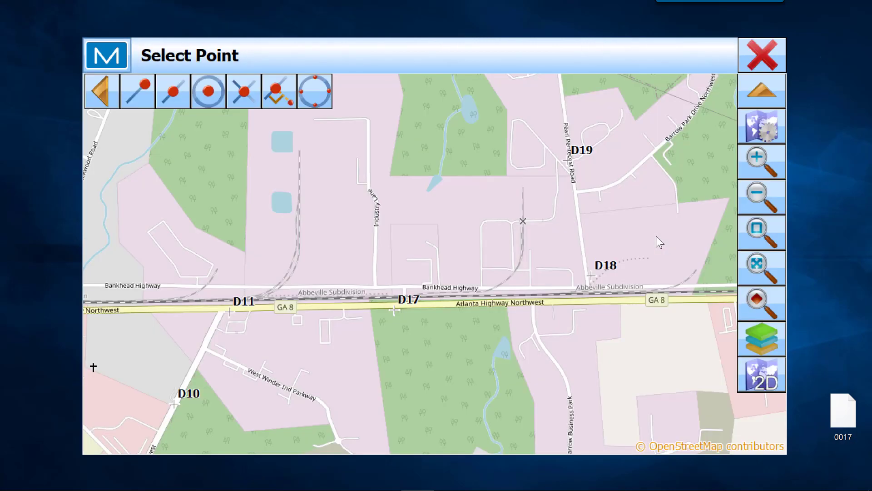
pyautogui.click(230, 312)
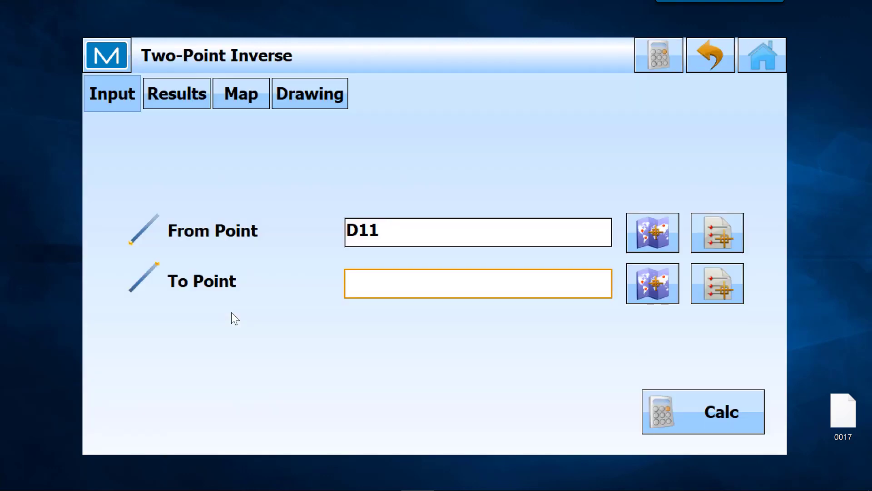
pyautogui.click(655, 286)
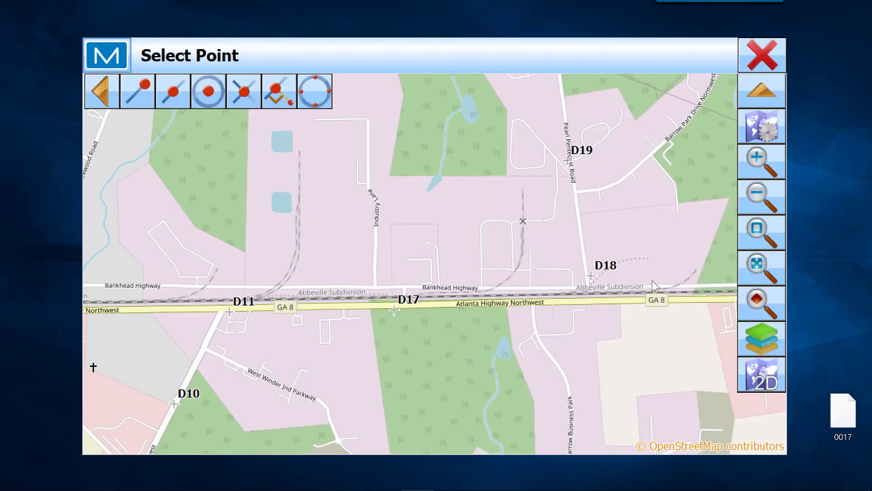
pyautogui.click(395, 310)
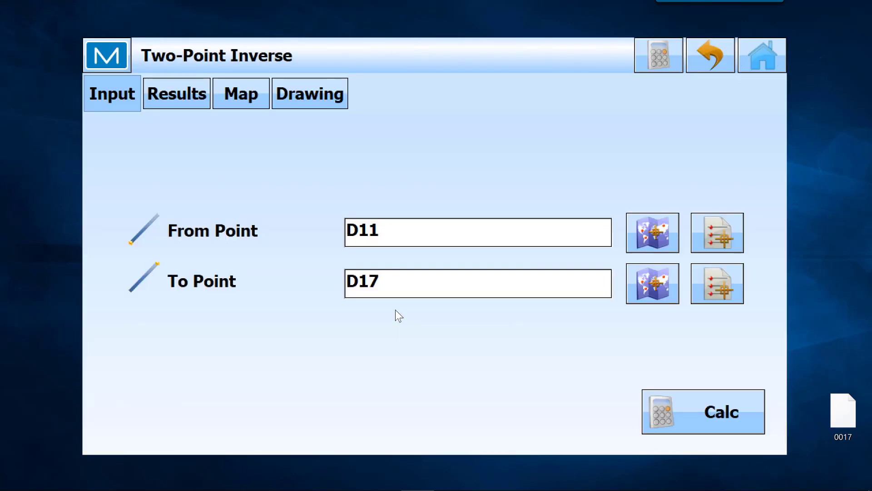
pyautogui.click(707, 414)
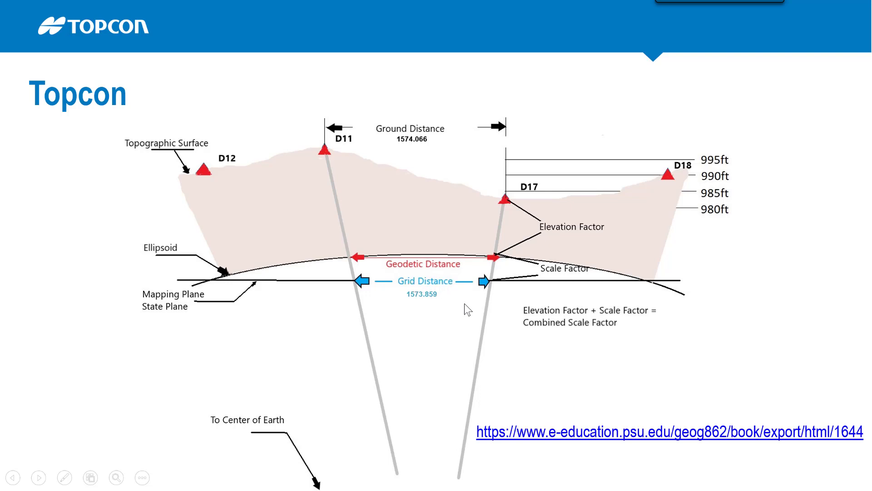
# Step: Switch back to MAGNET Field, review the D11 to D17 inverse results through the geodetic distance, and return to the home screen
pyautogui.hotkey('alt', 'Tab')
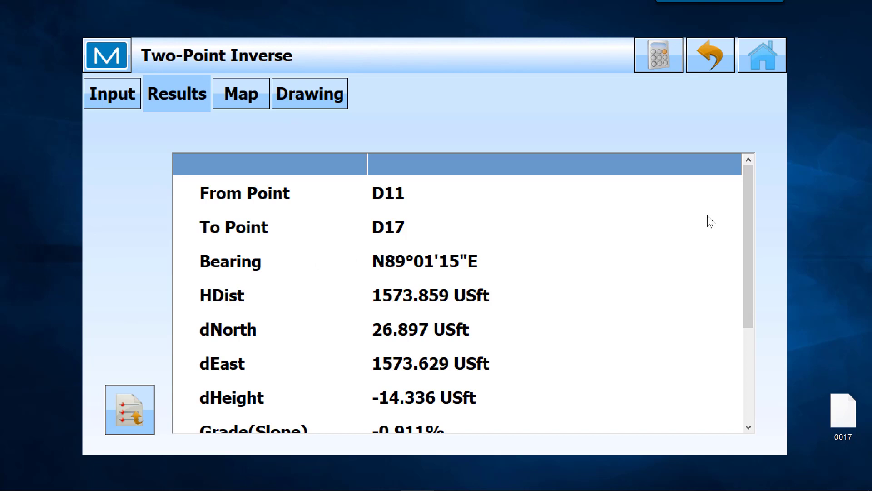
pyautogui.moveTo(746, 242); pyautogui.dragTo(751, 329)
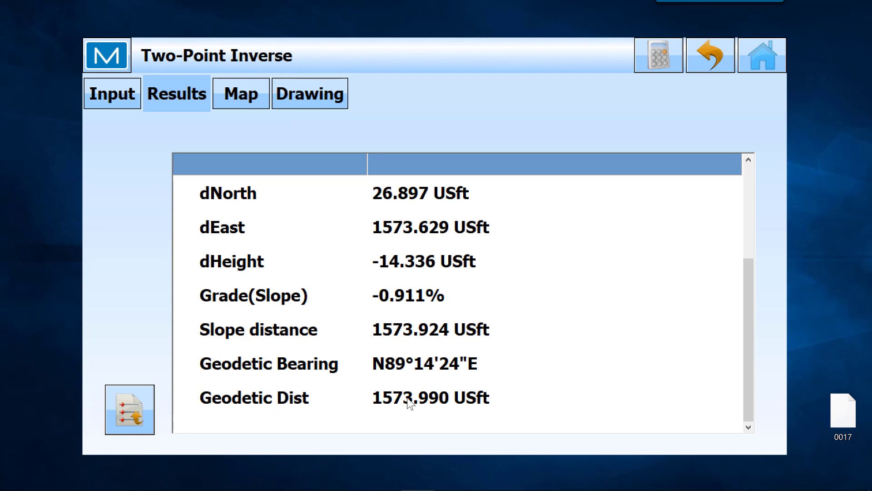
pyautogui.click(764, 52)
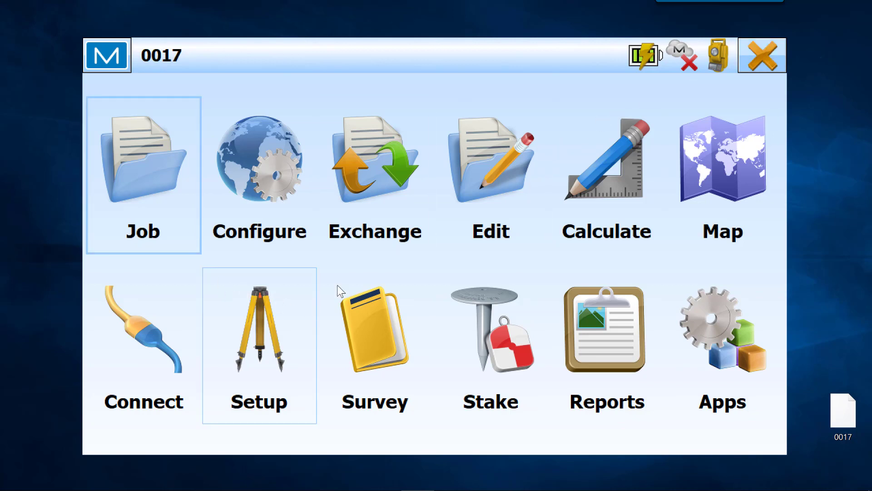
# Step: Disconnect the optical instrument and connect the B Simulation Hiper V B/R GNSS configuration as Base
pyautogui.click(149, 341)
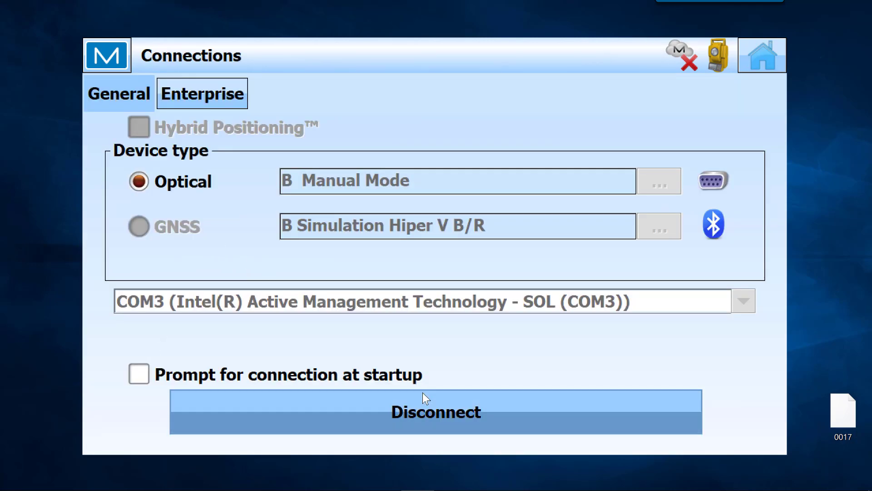
pyautogui.click(422, 415)
pyautogui.click(134, 226)
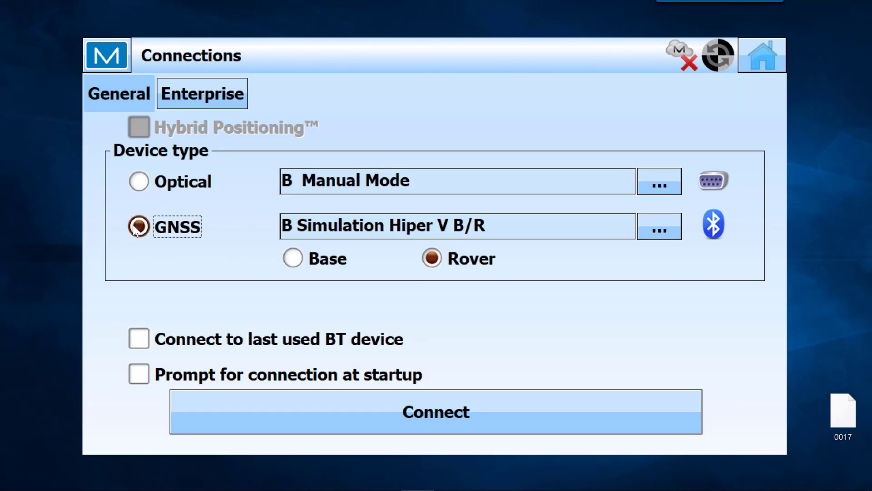
pyautogui.click(295, 258)
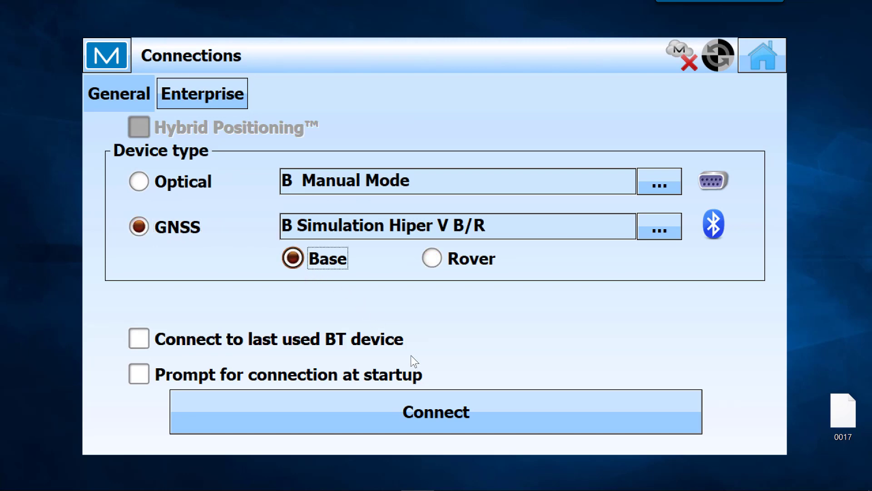
pyautogui.click(432, 408)
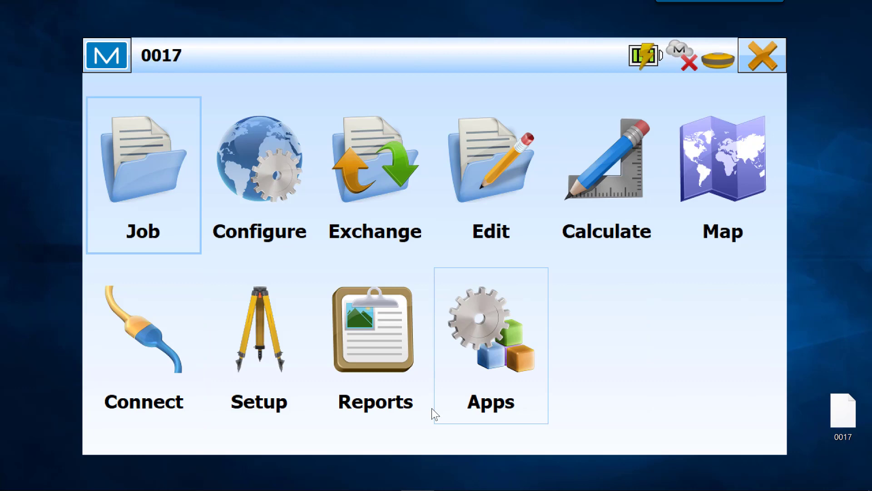
# Step: Open the base setup and pick control point D11 on the map as the base point
pyautogui.click(261, 338)
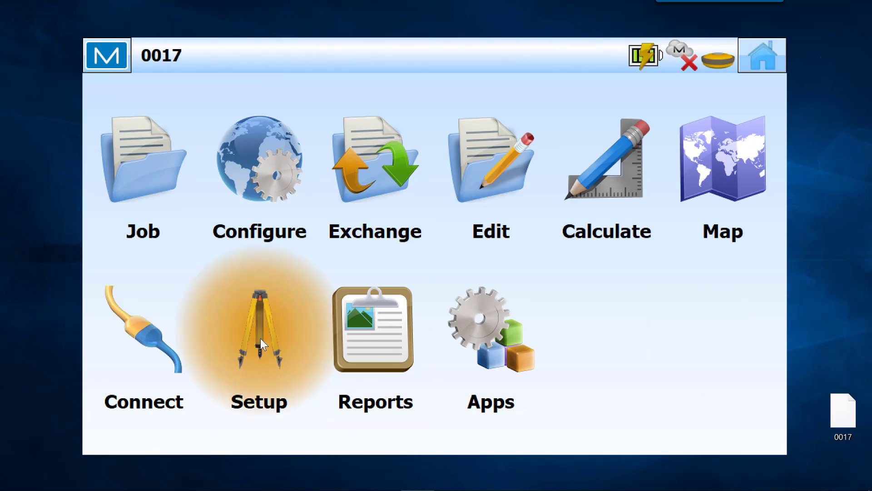
pyautogui.click(768, 159)
pyautogui.click(768, 159)
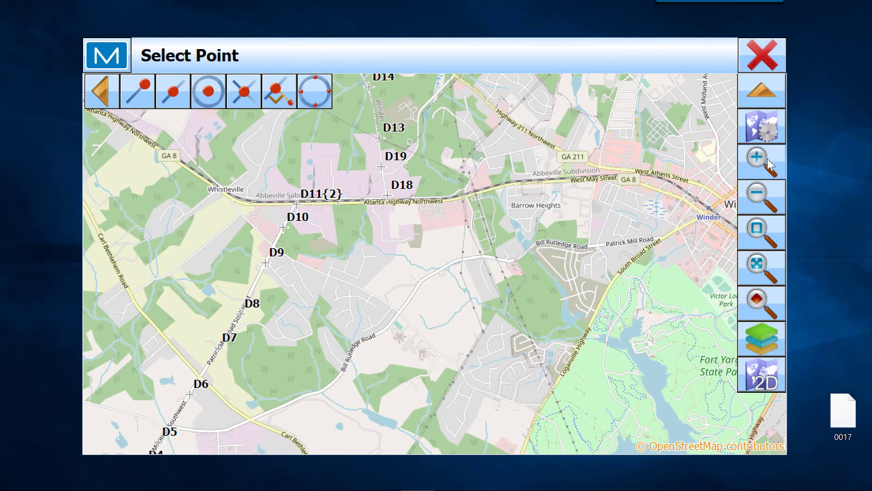
pyautogui.click(768, 159)
pyautogui.moveTo(360, 231); pyautogui.dragTo(476, 361)
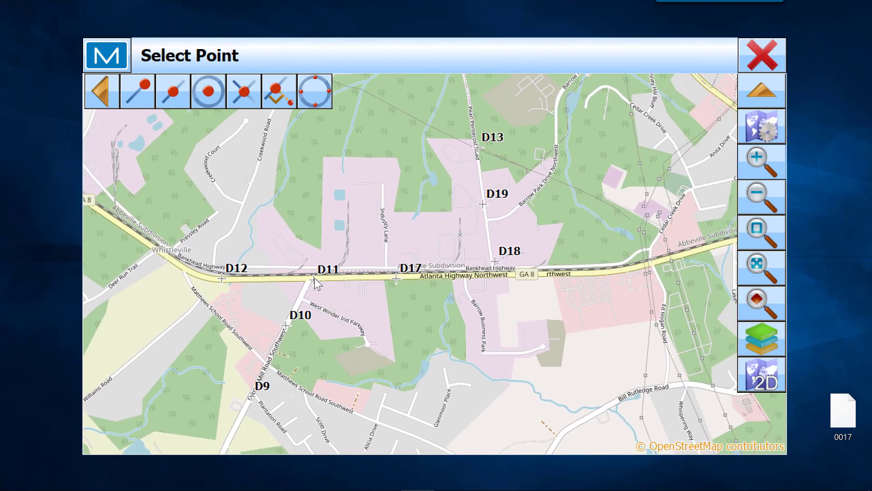
pyautogui.click(315, 277)
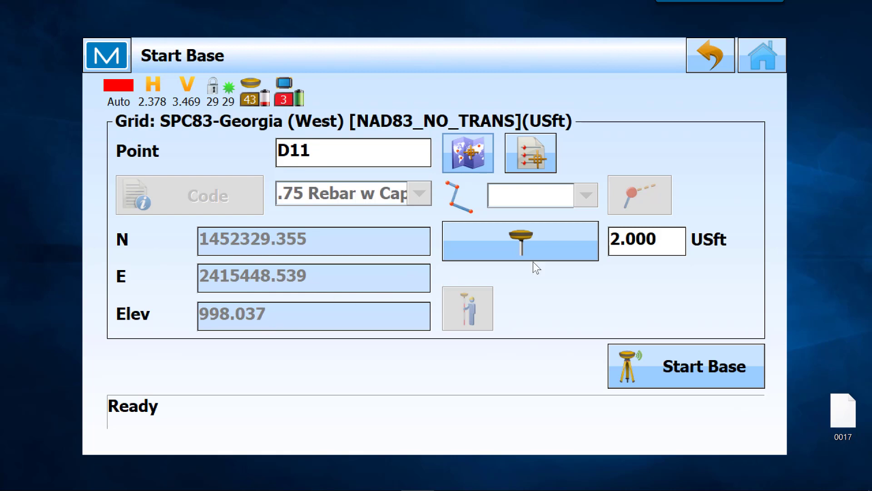
# Step: Set the base antenna height to 7.62 USft and switch the antenna setup from pole to tripod
pyautogui.click(661, 240)
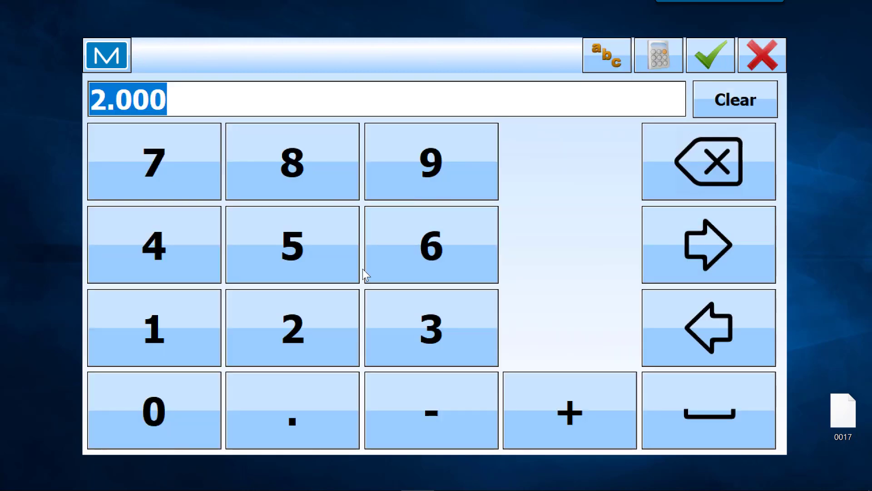
pyautogui.click(191, 179)
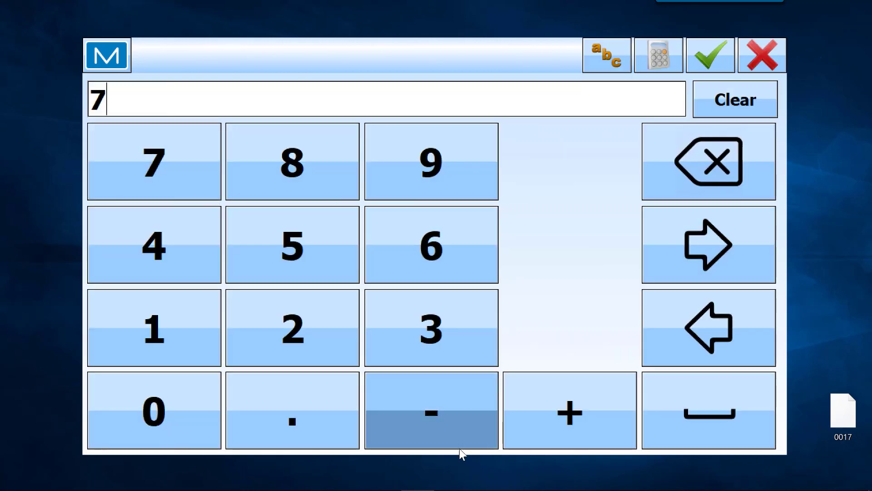
pyautogui.click(331, 436)
pyautogui.click(450, 223)
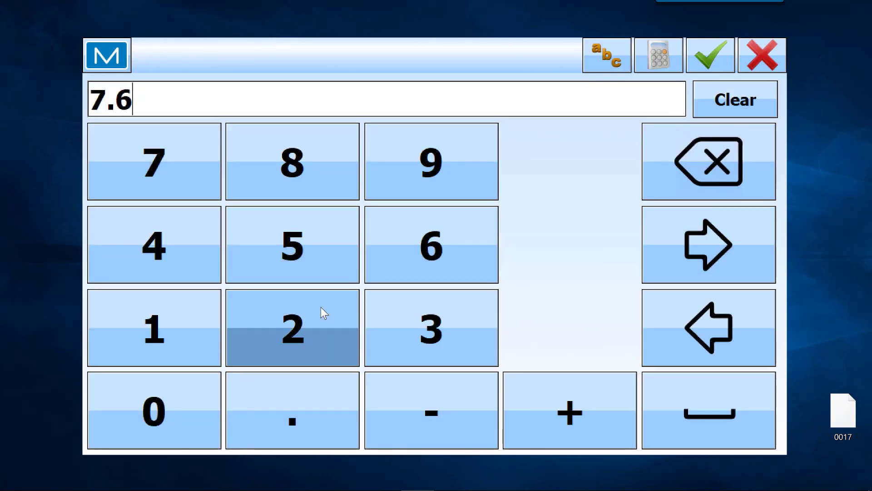
pyautogui.click(322, 313)
pyautogui.click(698, 67)
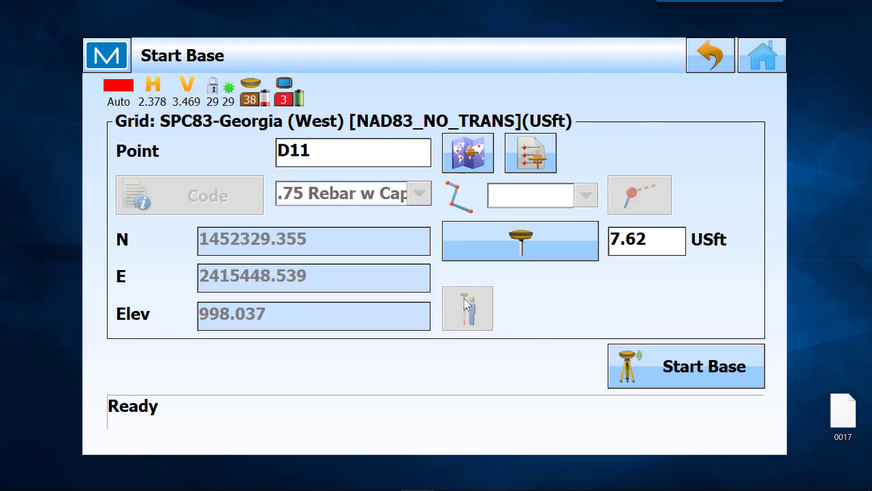
pyautogui.click(514, 235)
pyautogui.click(501, 255)
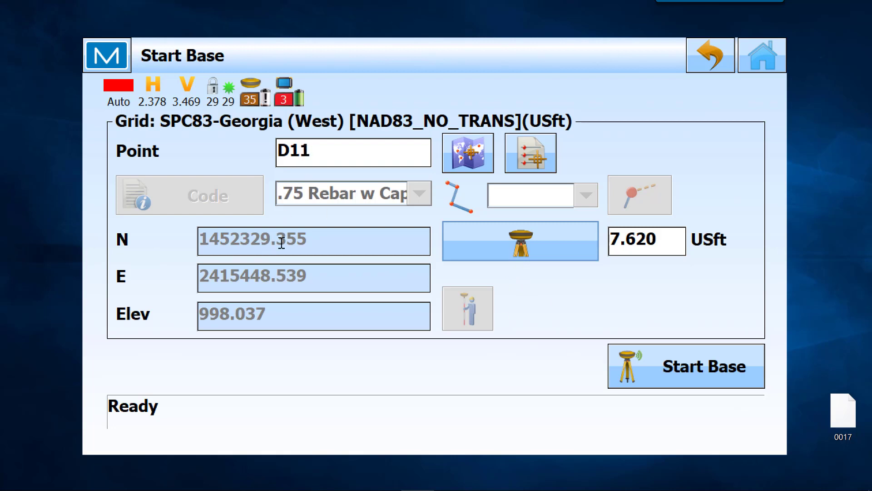
# Step: Start the base on D11 and connect to the GNSS receiver as Rover
pyautogui.click(680, 362)
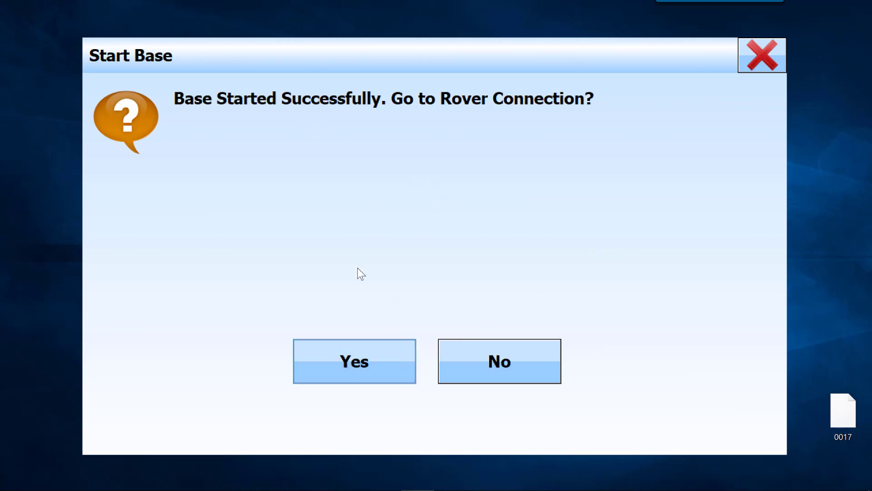
pyautogui.click(367, 360)
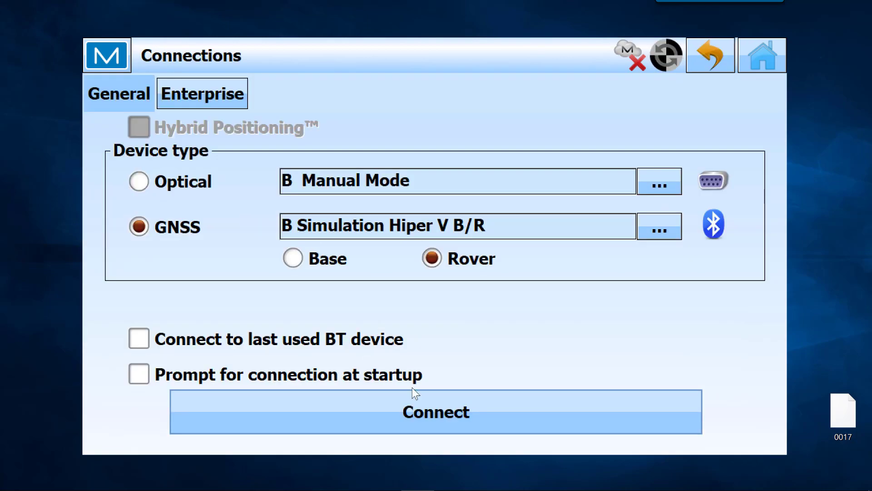
pyautogui.click(426, 422)
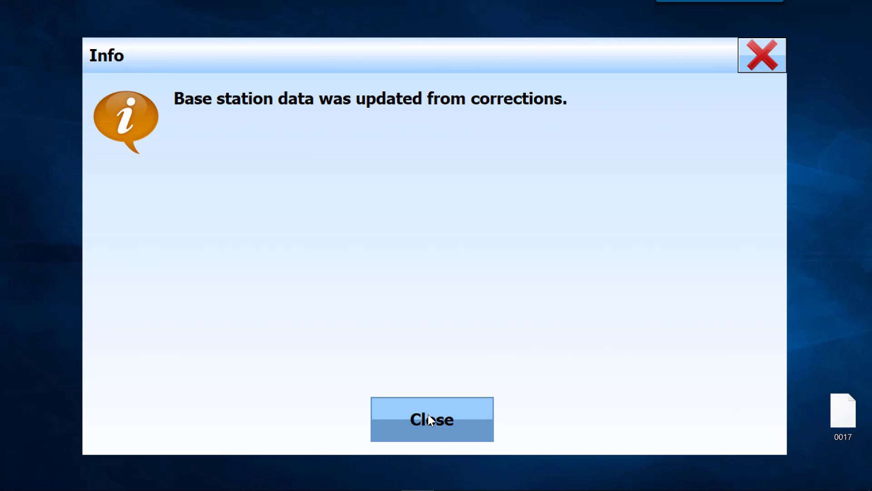
pyautogui.click(430, 416)
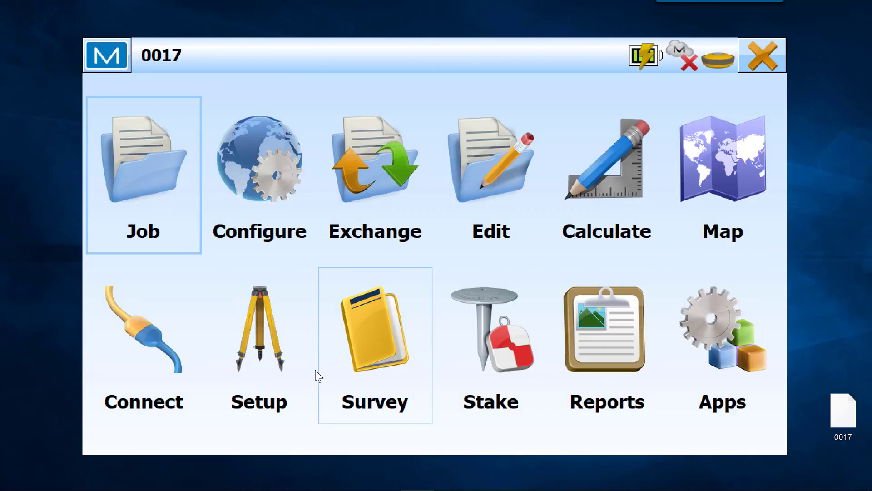
# Step: Check the rover's position and fix status on the Topo survey map, and return to the home screen
pyautogui.click(380, 350)
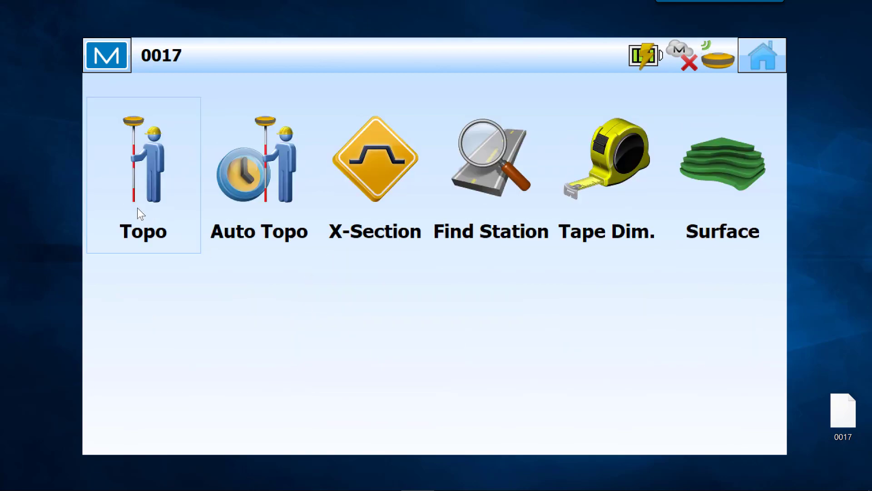
pyautogui.click(130, 200)
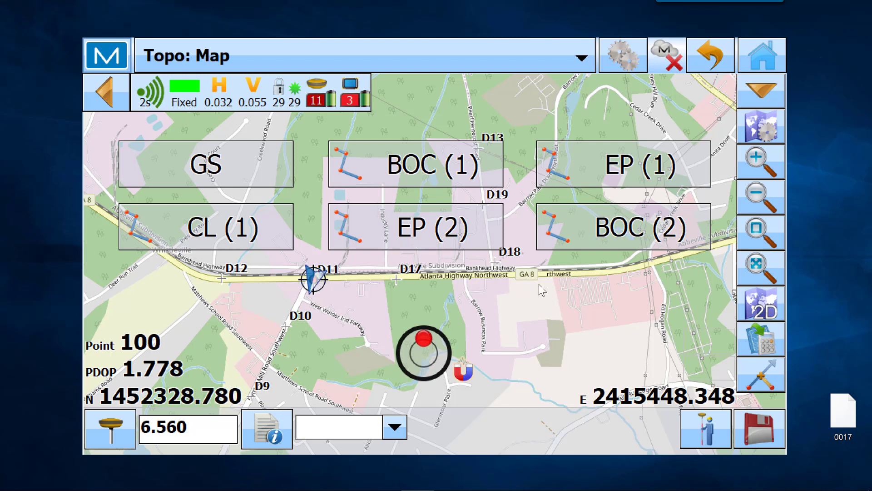
pyautogui.click(760, 58)
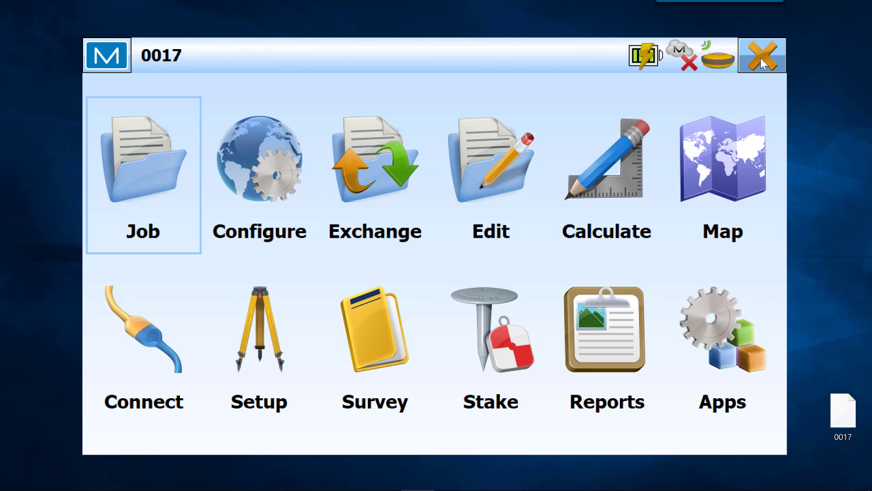
# Step: Enable Use Grid/Ground in the job's coordinate system configuration and open the Grid/Ground parameters
pyautogui.click(270, 182)
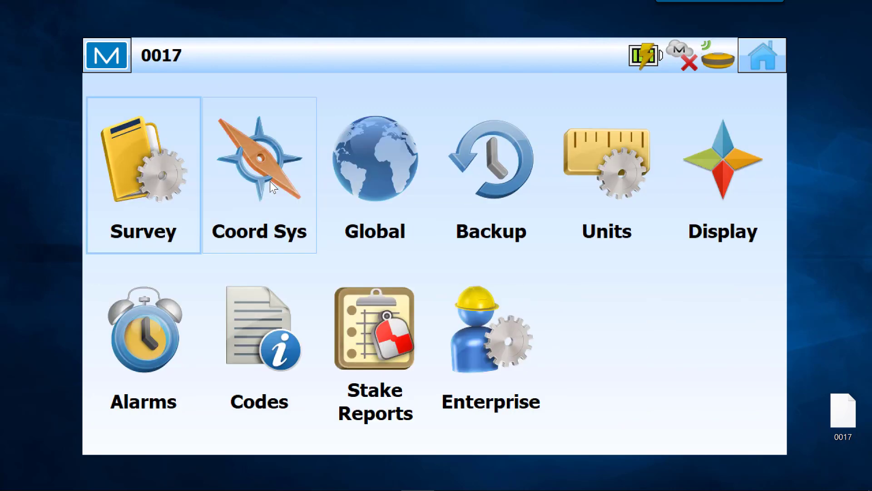
pyautogui.click(267, 192)
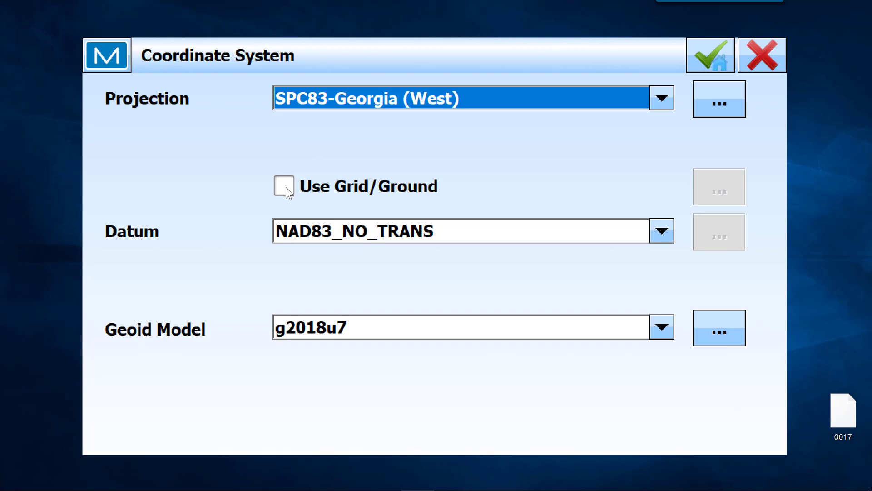
pyautogui.click(285, 186)
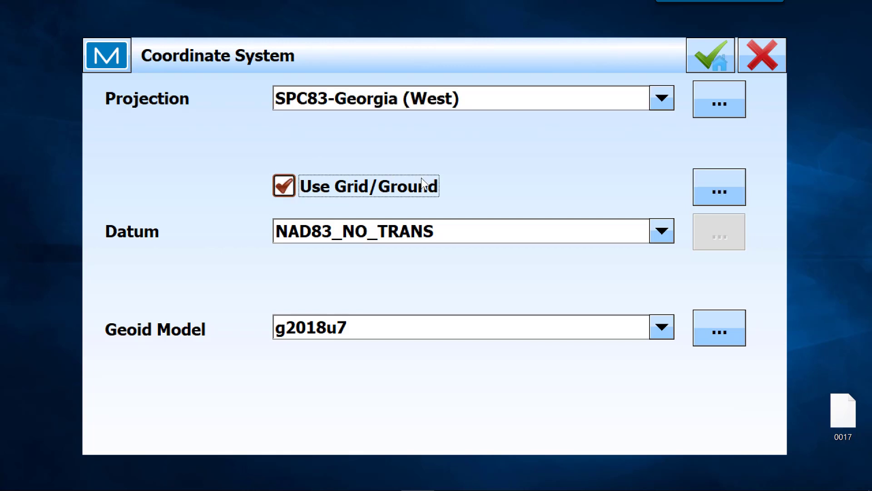
pyautogui.click(725, 196)
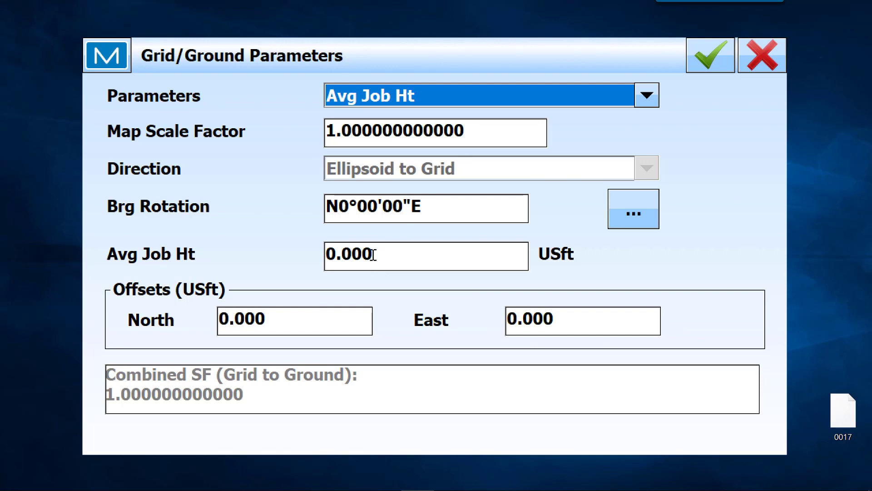
# Step: Set the Grid/Ground parameters to Origin Pt and pick D12 on the map as the origin point
pyautogui.click(647, 95)
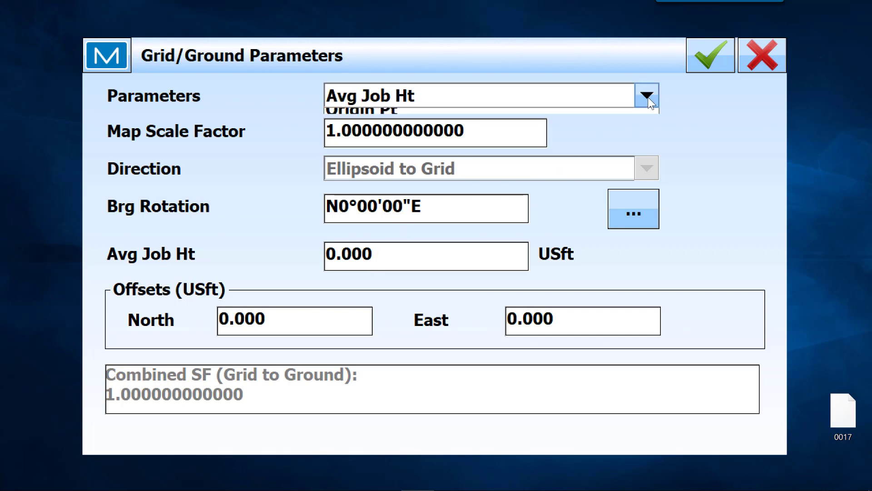
pyautogui.click(422, 121)
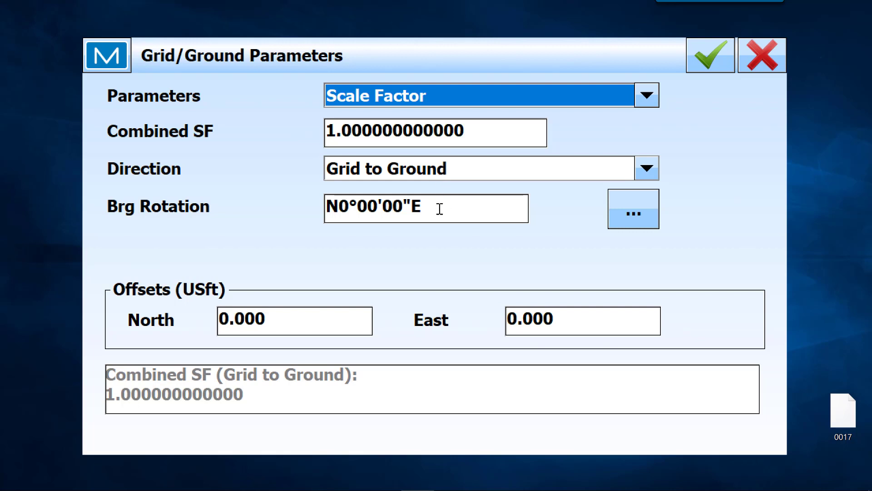
pyautogui.click(646, 93)
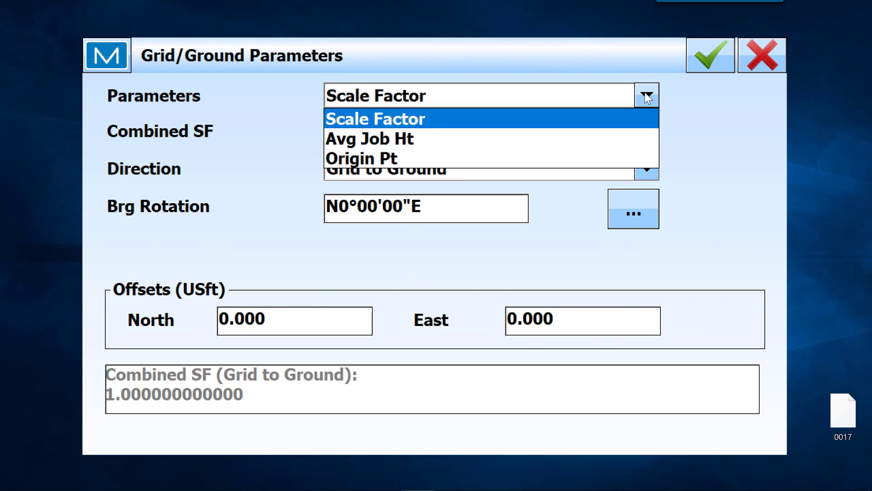
pyautogui.click(383, 160)
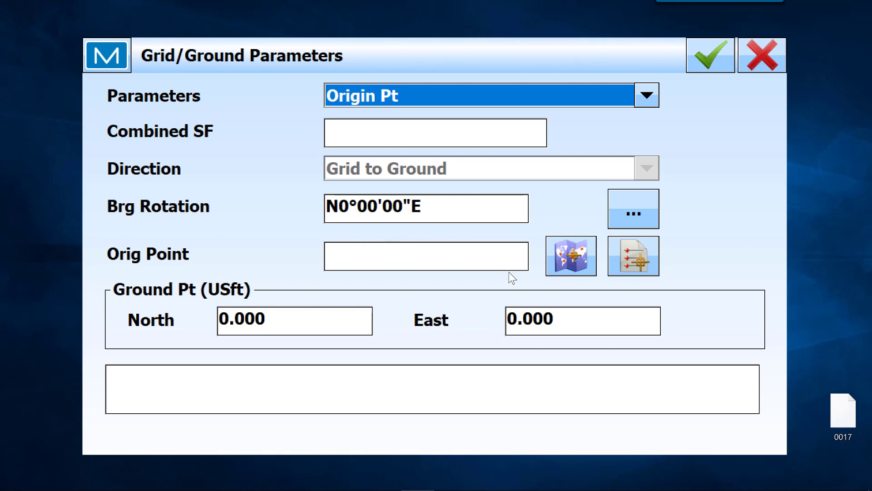
pyautogui.click(568, 254)
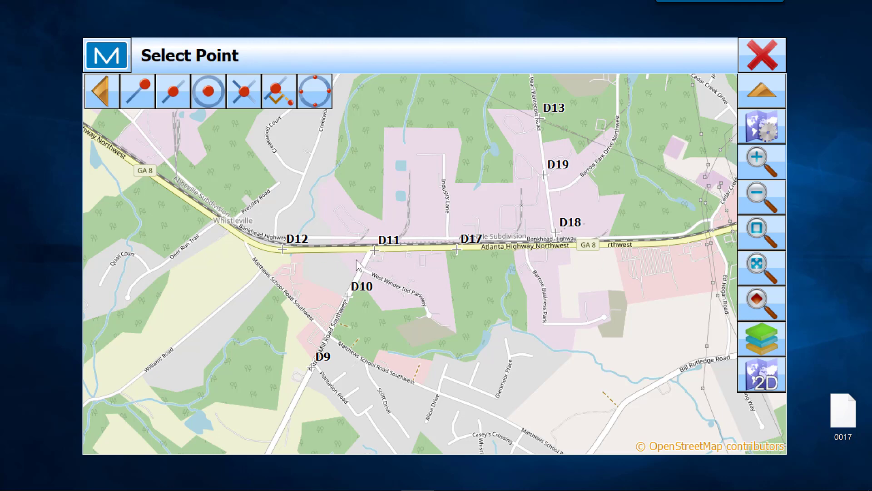
pyautogui.click(282, 250)
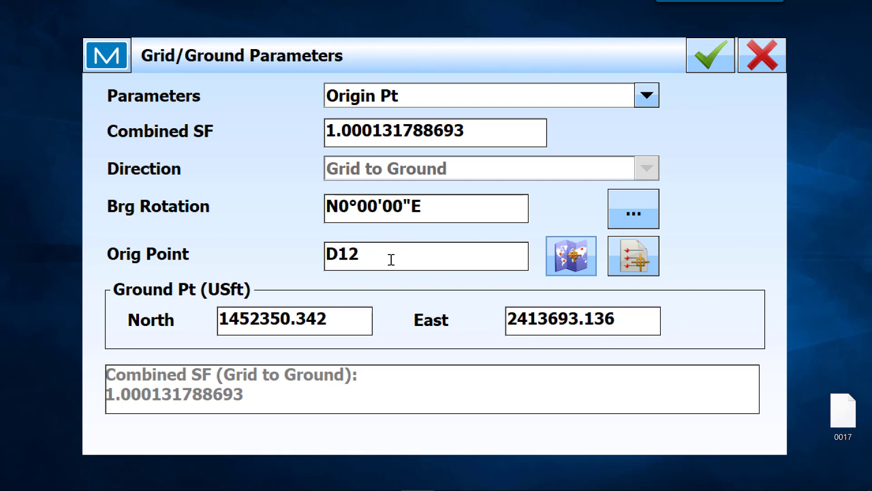
# Step: Set the North coordinate of the D12 ground point to 20000 in the Grid/Ground parameters
pyautogui.click(344, 318)
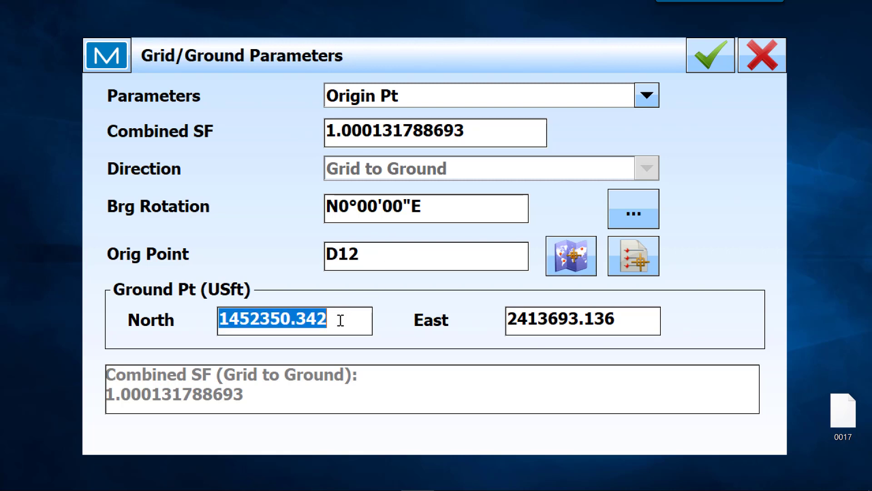
pyautogui.click(221, 206)
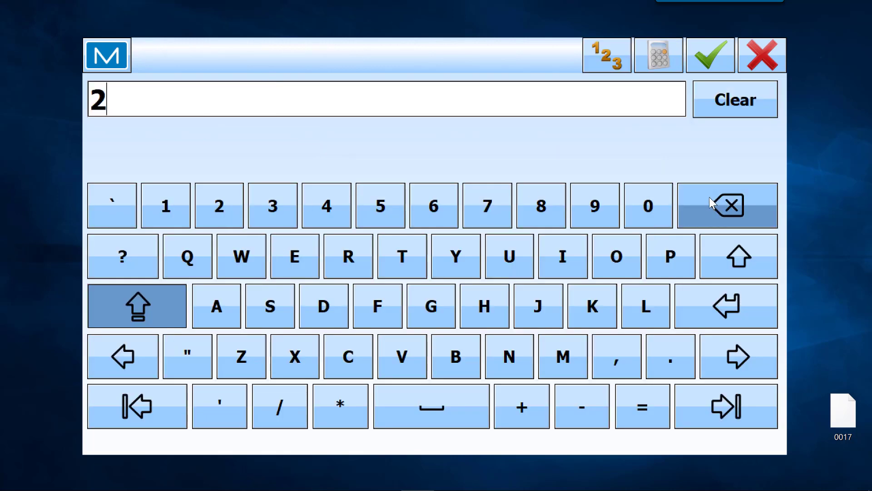
pyautogui.click(651, 207)
pyautogui.click(651, 206)
pyautogui.click(651, 206)
pyautogui.click(650, 207)
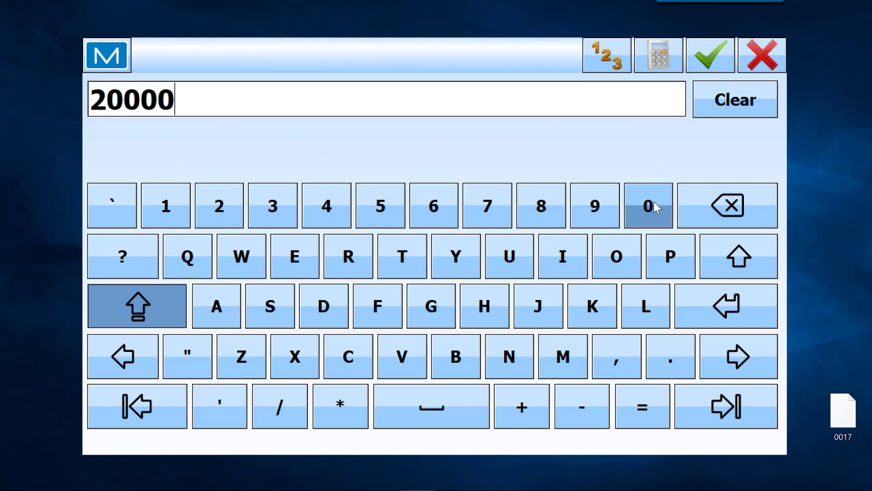
pyautogui.click(705, 56)
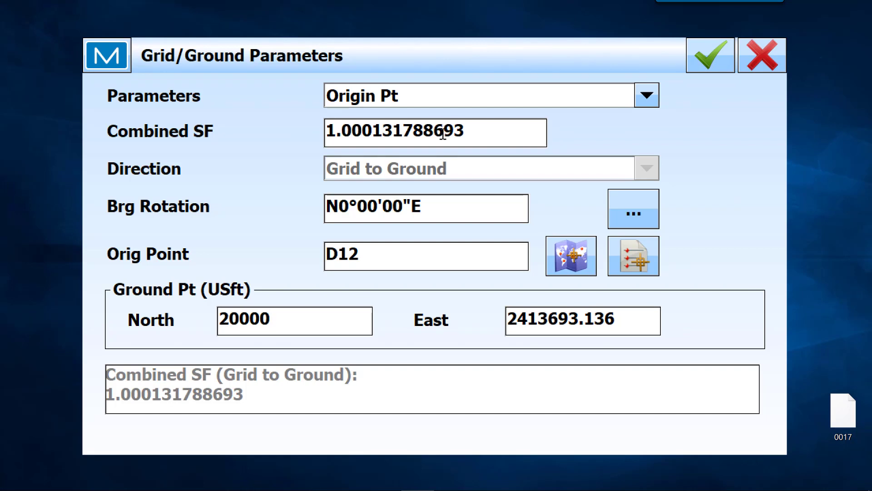
# Step: Set the ground point's East coordinate to 20000 and accept the Grid/Ground parameters and coordinate system configuration
pyautogui.click(627, 314)
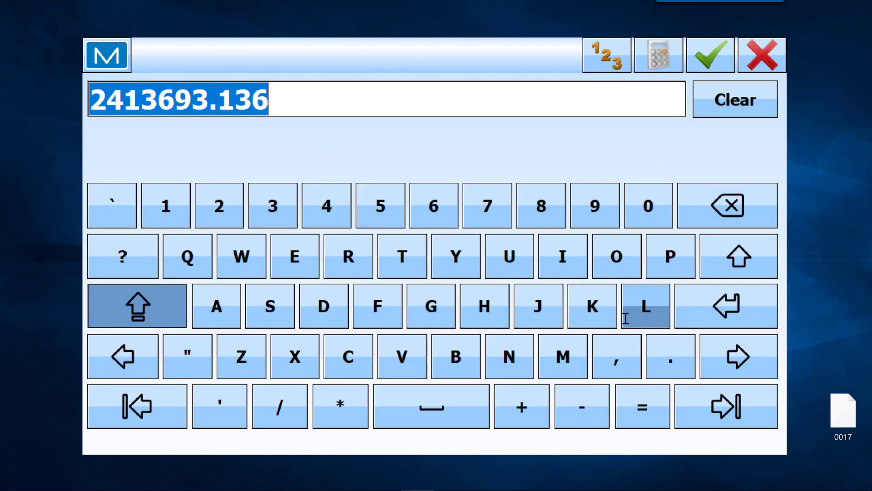
pyautogui.click(221, 204)
pyautogui.doubleClick(648, 214)
pyautogui.doubleClick(648, 214)
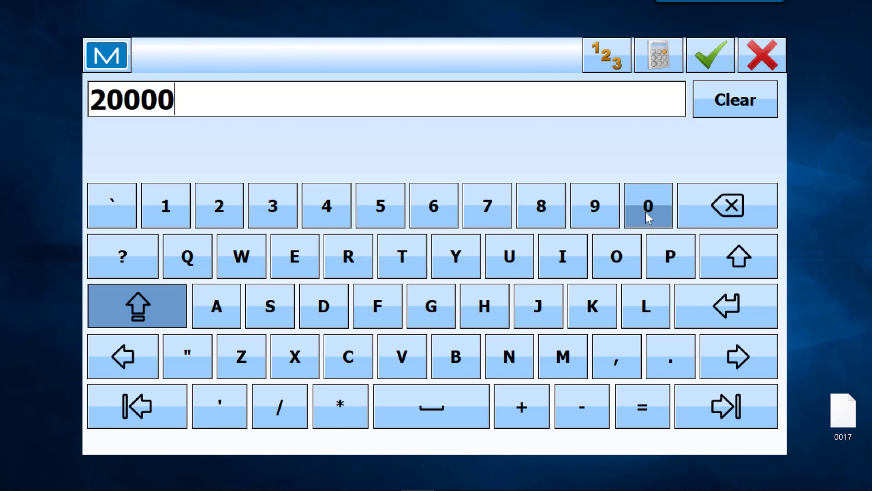
pyautogui.click(720, 56)
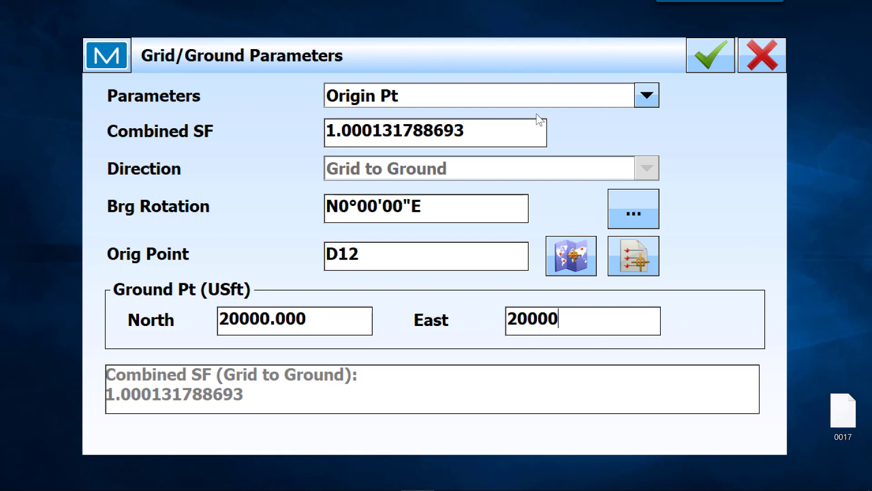
pyautogui.click(707, 55)
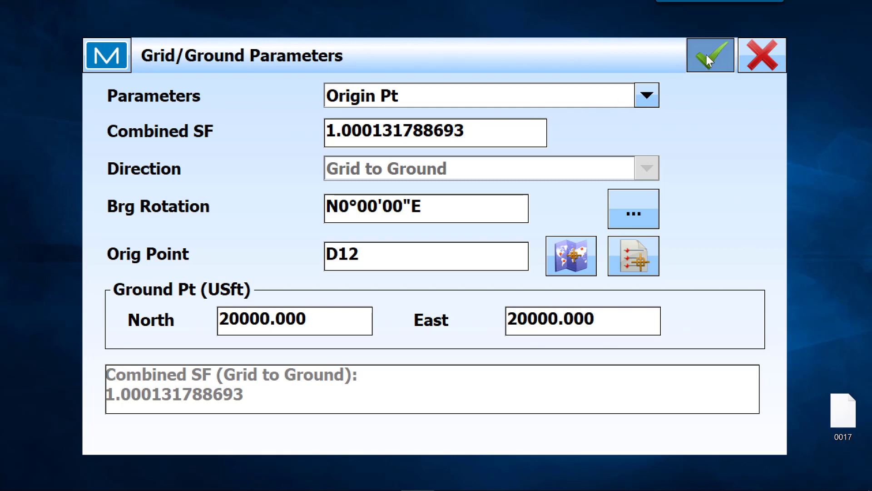
pyautogui.click(707, 55)
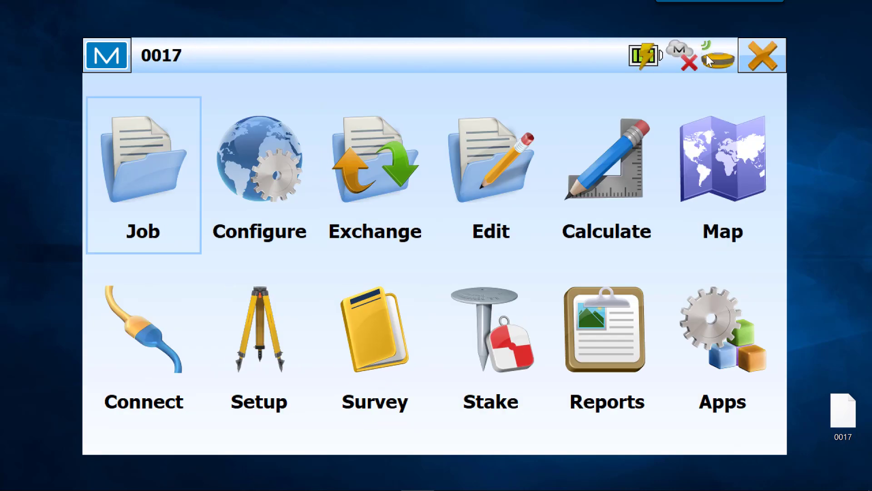
# Step: Review the job's points in ground coordinates, switch the displayed coordinate type to Grid, and return to the home screen
pyautogui.click(497, 170)
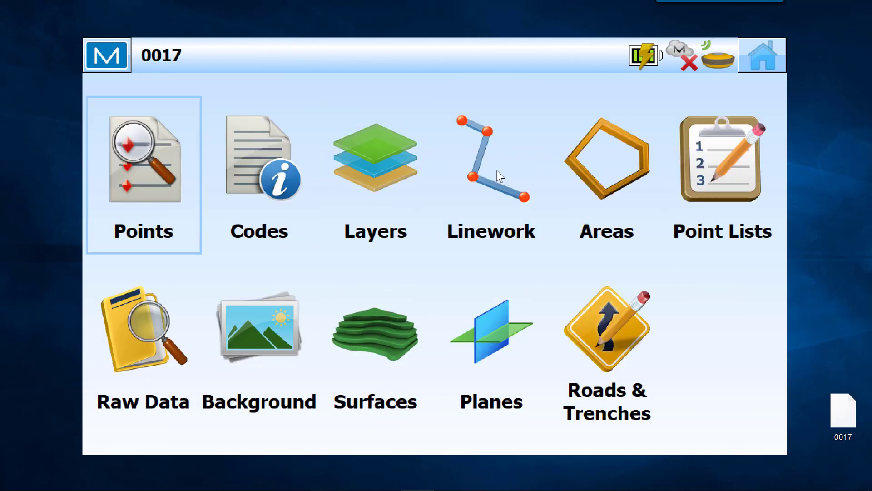
pyautogui.click(154, 189)
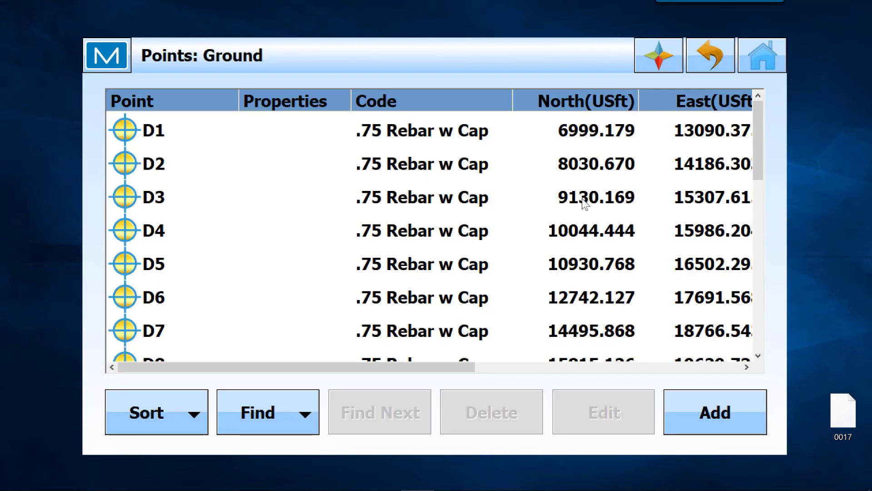
pyautogui.click(660, 58)
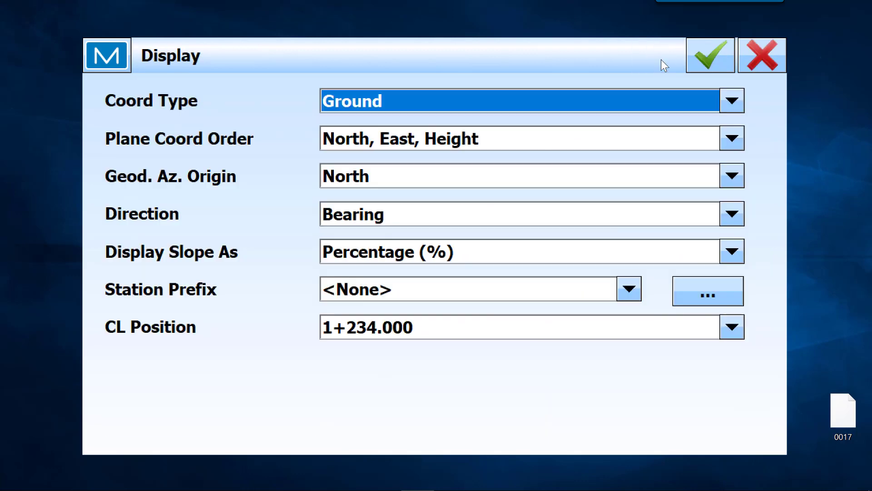
pyautogui.click(733, 101)
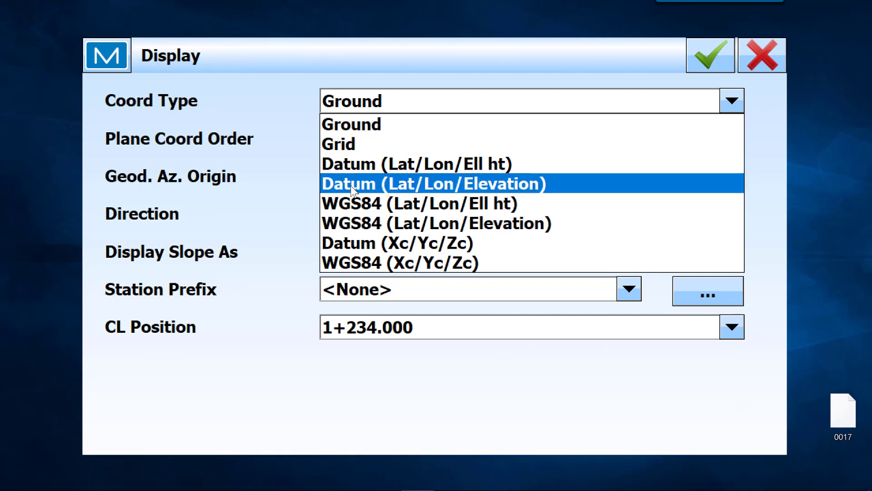
pyautogui.click(341, 144)
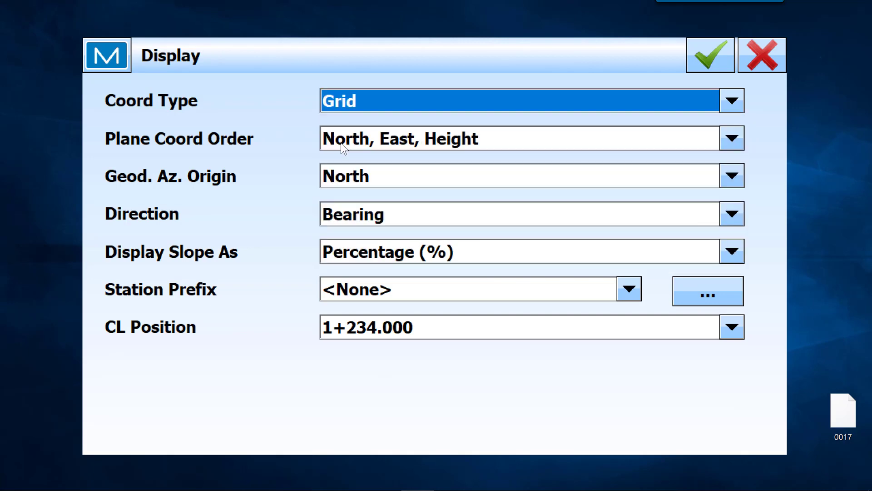
pyautogui.click(706, 61)
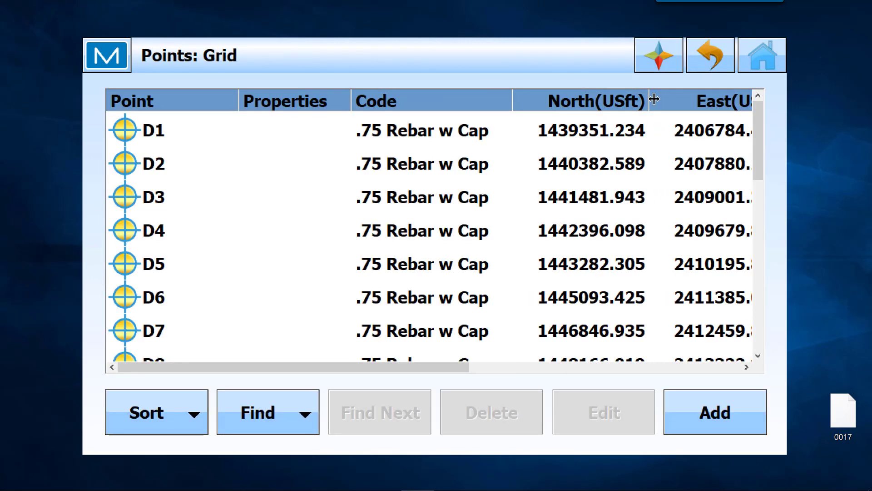
pyautogui.click(762, 53)
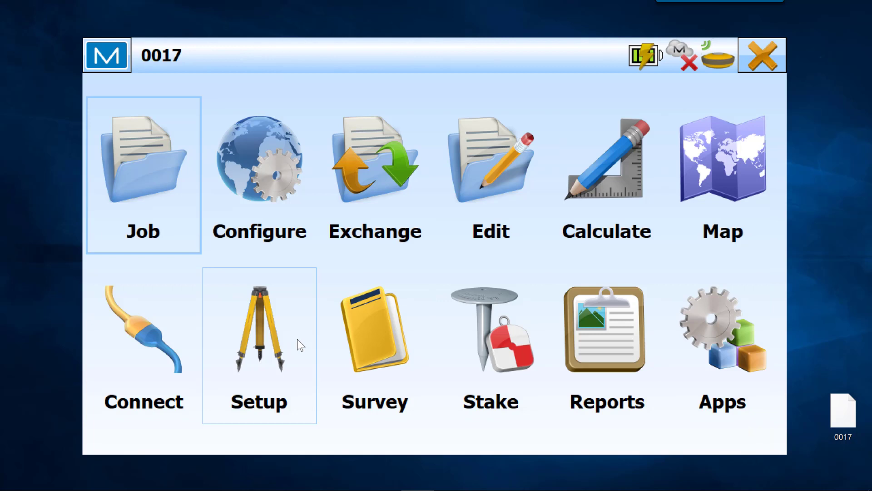
# Step: Disconnect the GNSS rover and connect to the optical Manual Mode instrument instead
pyautogui.click(154, 348)
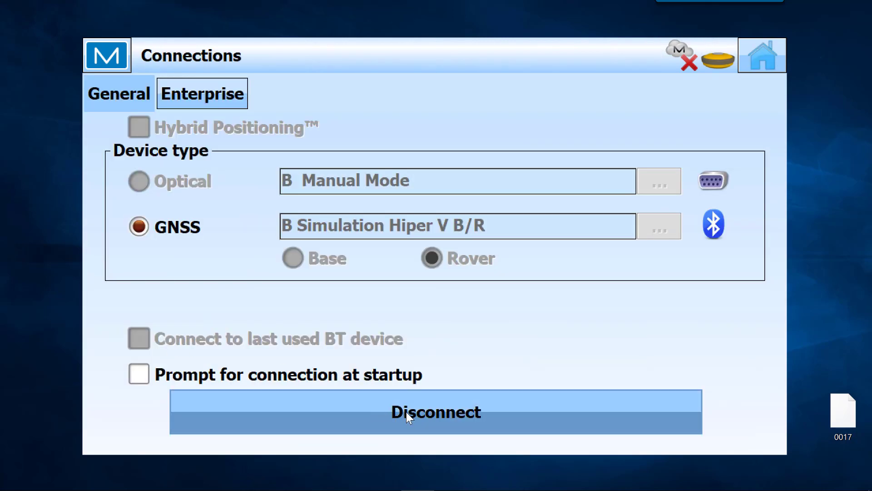
pyautogui.click(406, 411)
pyautogui.click(140, 181)
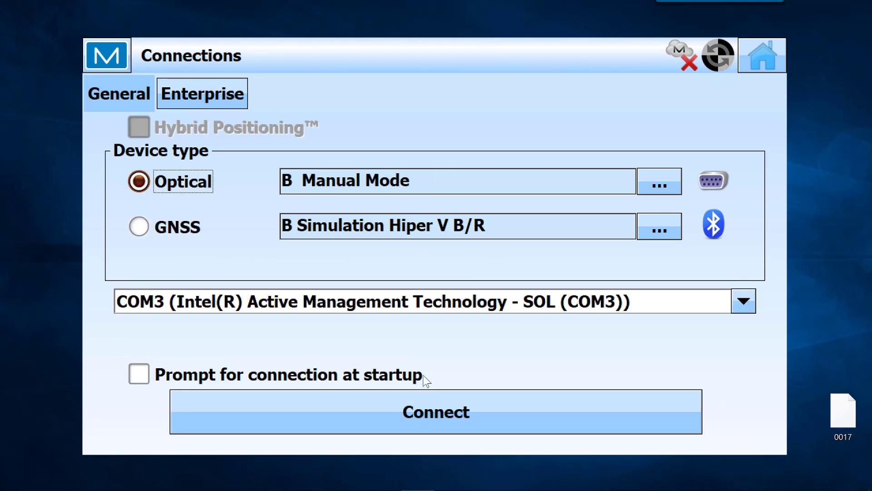
pyautogui.click(441, 412)
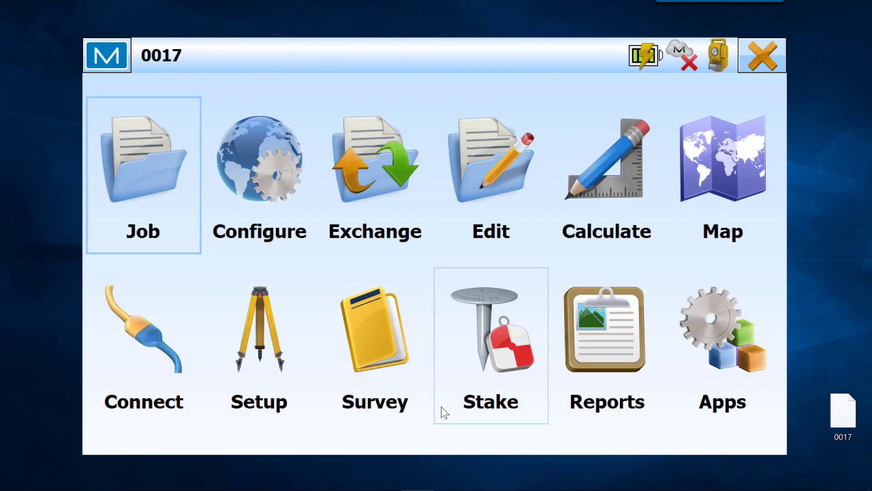
# Step: Start a backsight setup and choose D11 from the map as the occupation point
pyautogui.click(264, 338)
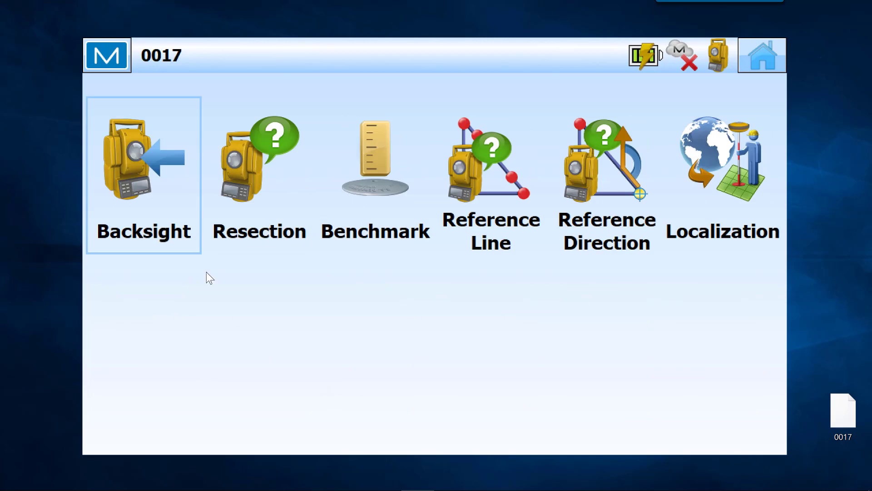
pyautogui.click(146, 173)
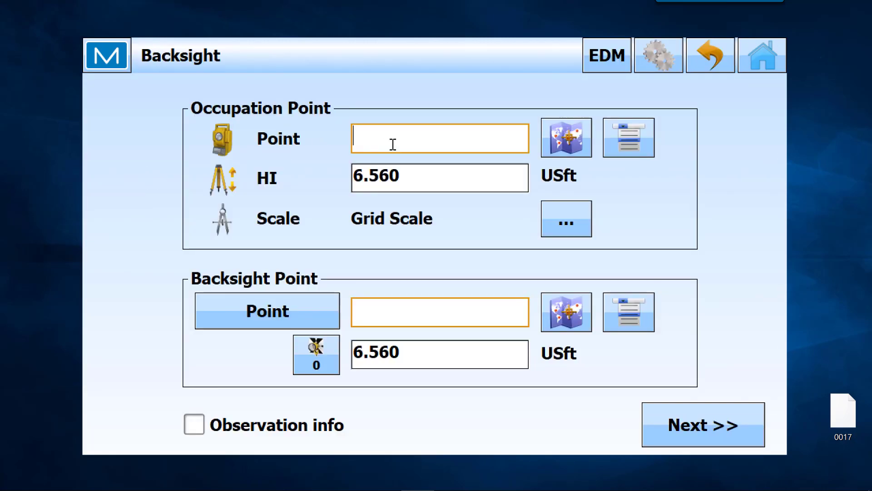
pyautogui.click(559, 149)
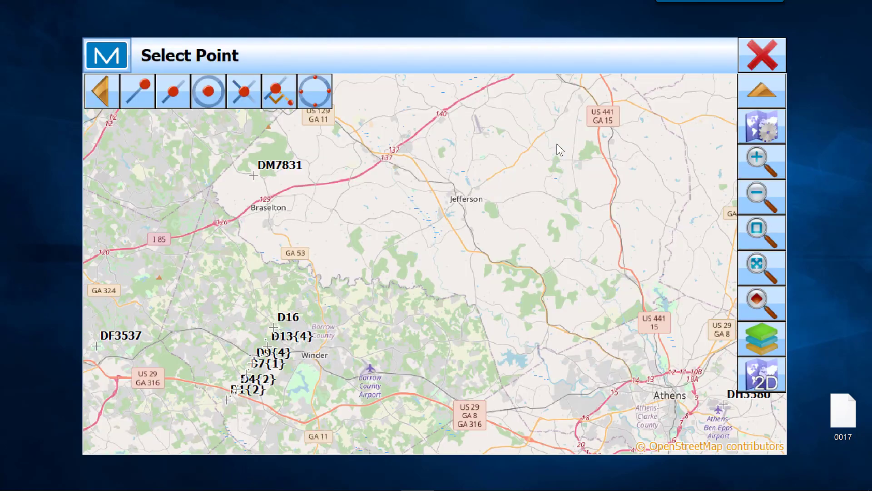
pyautogui.moveTo(380, 309); pyautogui.dragTo(529, 152)
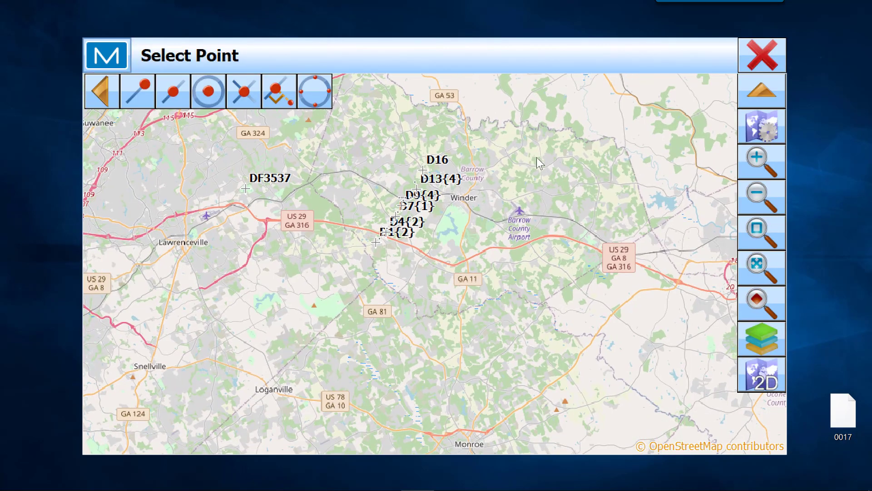
pyautogui.click(760, 159)
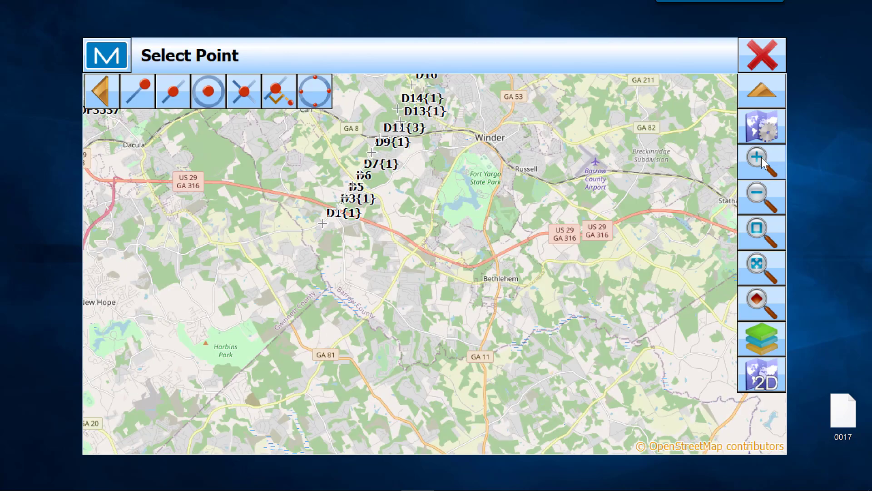
pyautogui.click(761, 160)
pyautogui.click(763, 161)
pyautogui.moveTo(456, 171); pyautogui.dragTo(496, 490)
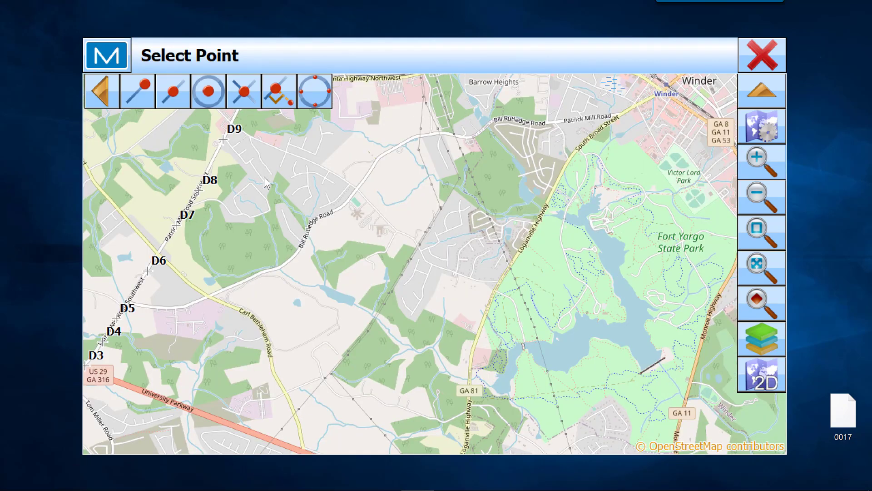
pyautogui.moveTo(272, 173); pyautogui.dragTo(328, 381)
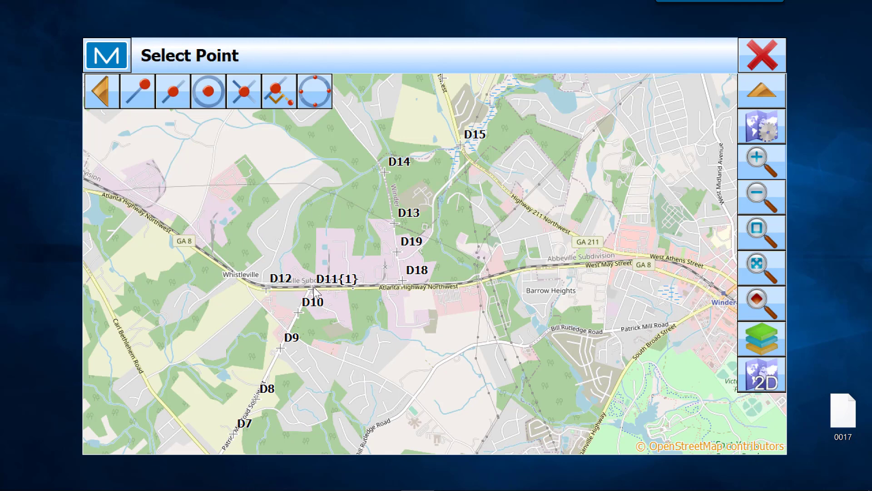
pyautogui.click(314, 287)
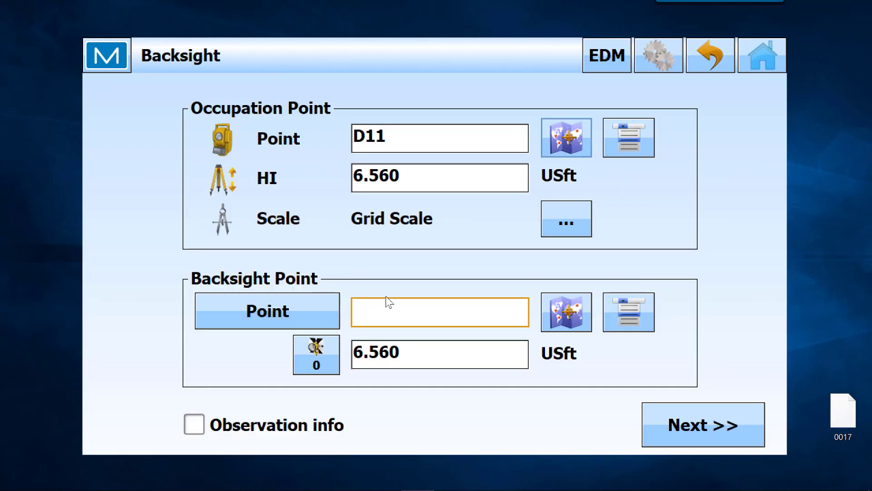
# Step: Choose D17 from the map as the backsight point and proceed to the backsight measurement
pyautogui.click(556, 318)
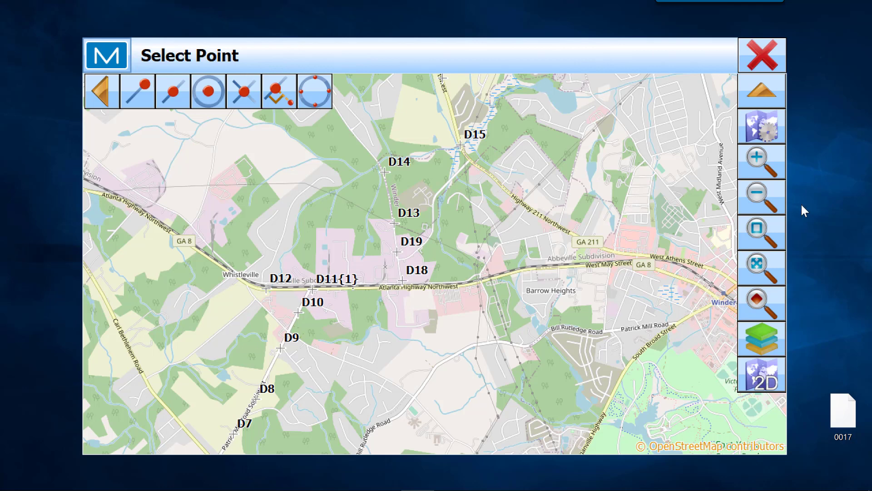
pyautogui.click(762, 165)
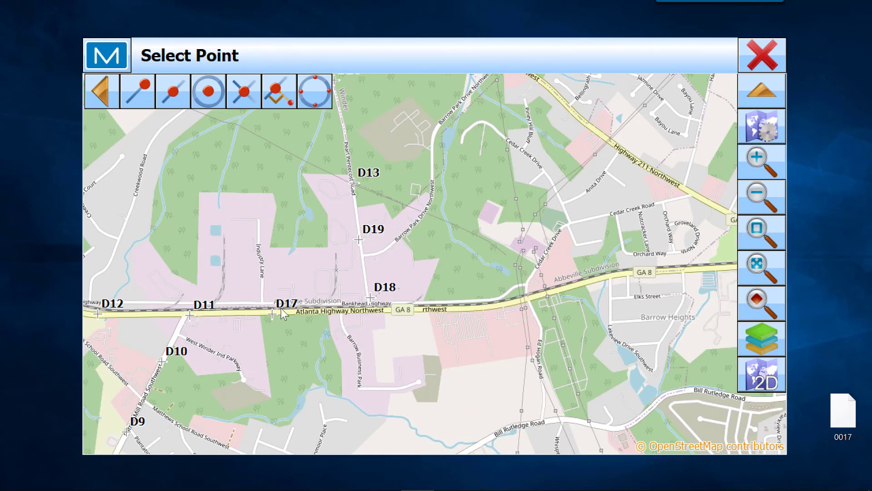
pyautogui.click(272, 314)
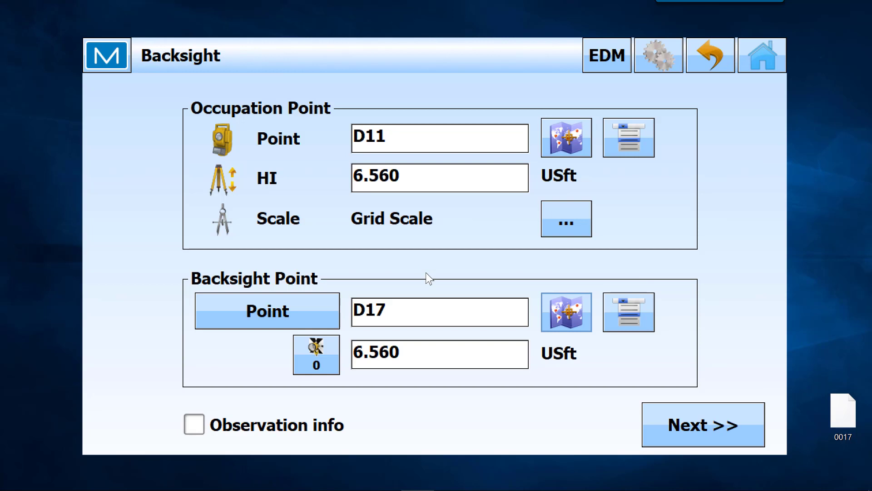
pyautogui.click(707, 421)
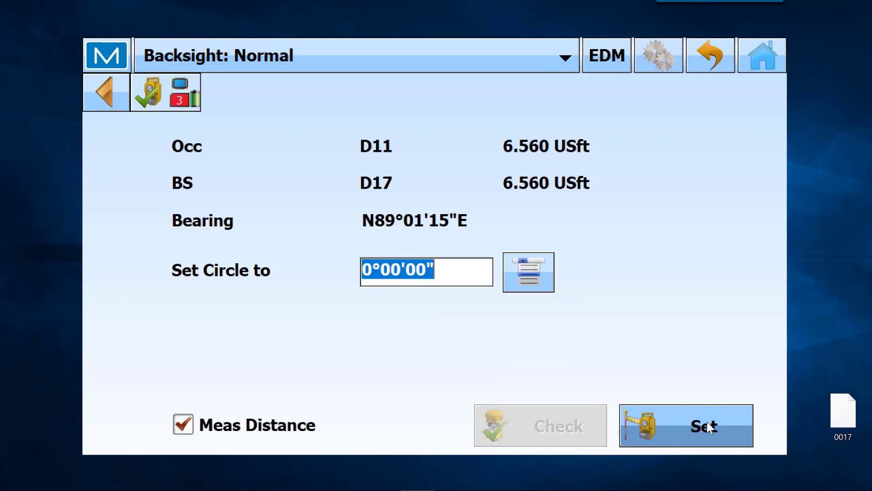
# Step: Apply Set to Zero to the backsight circle and start the backsight measurement
pyautogui.click(536, 271)
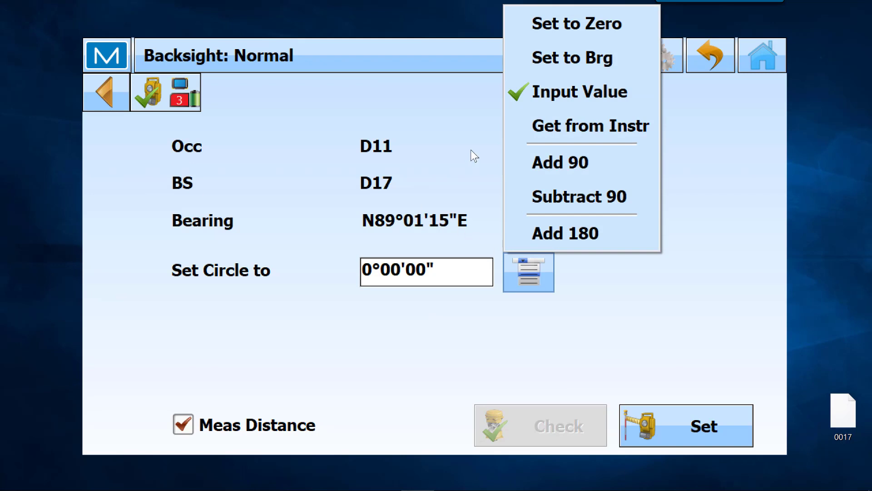
pyautogui.click(555, 26)
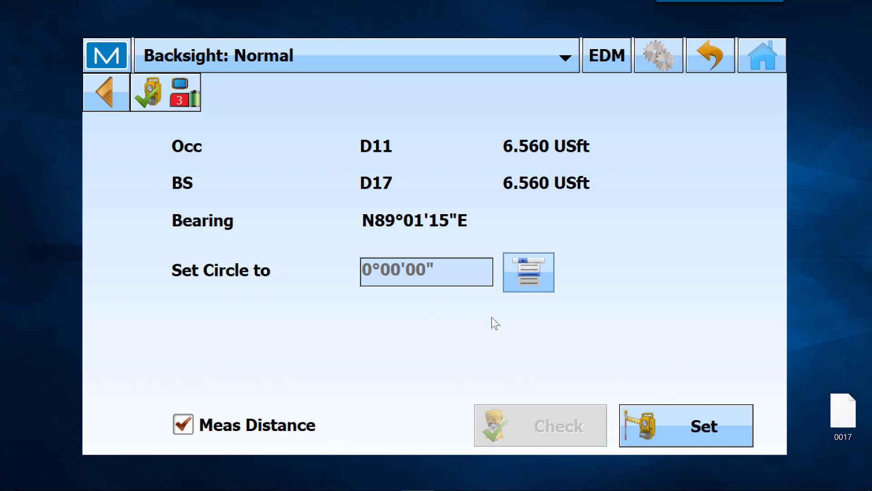
pyautogui.click(693, 432)
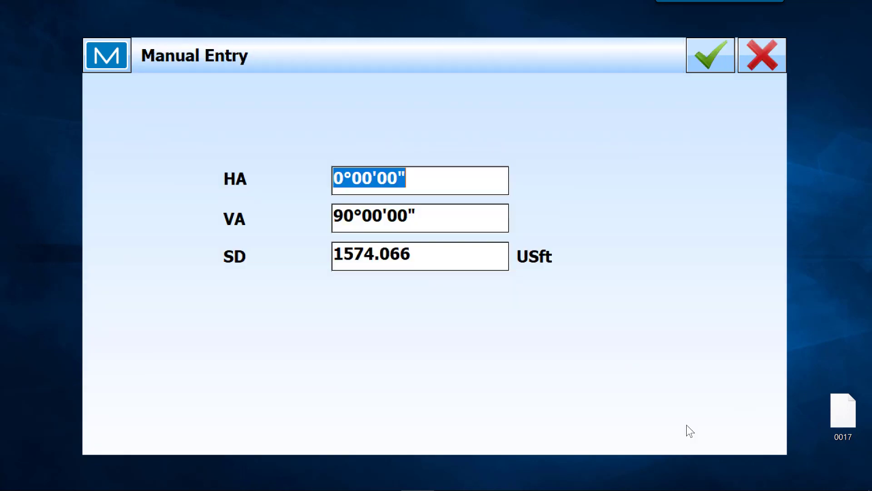
# Step: Accept the manual backsight reading with HA 0°00'00", VA 90°00'00" and SD 1574.066 USft, and review the backsight errors
pyautogui.moveTo(354, 253); pyautogui.dragTo(414, 255)
pyautogui.doubleClick(422, 255)
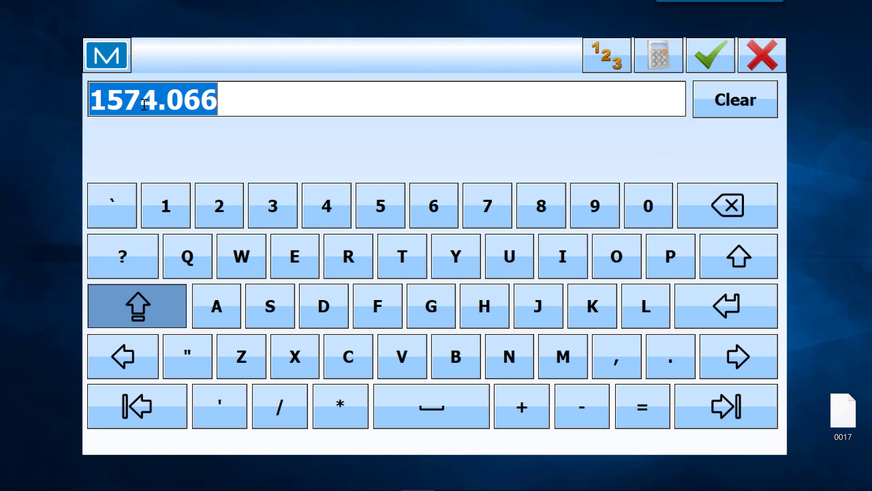
pyautogui.click(713, 53)
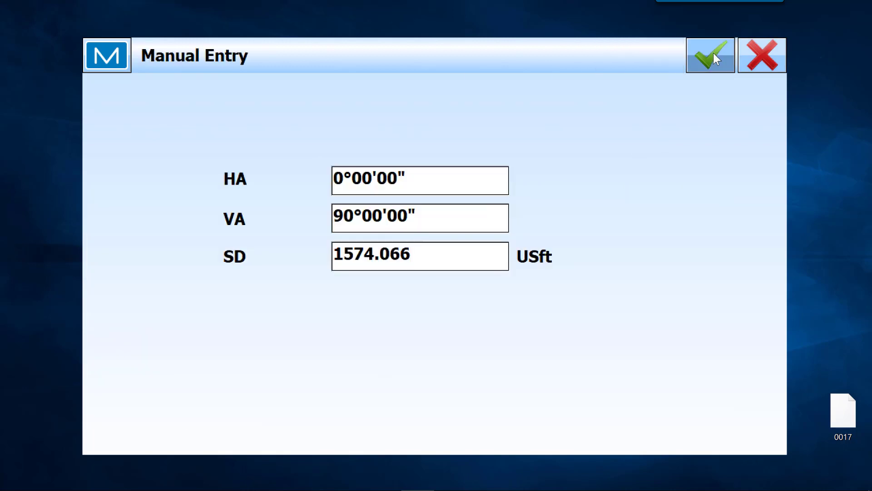
pyautogui.click(713, 58)
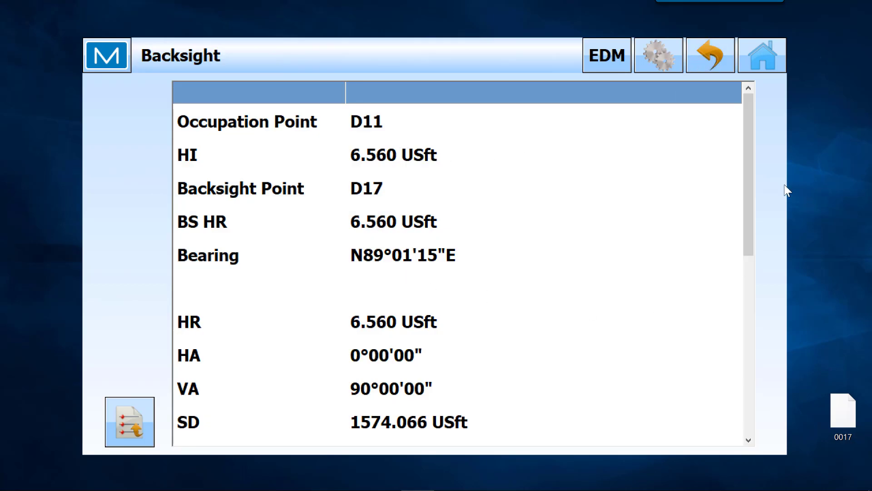
pyautogui.moveTo(748, 187); pyautogui.dragTo(754, 326)
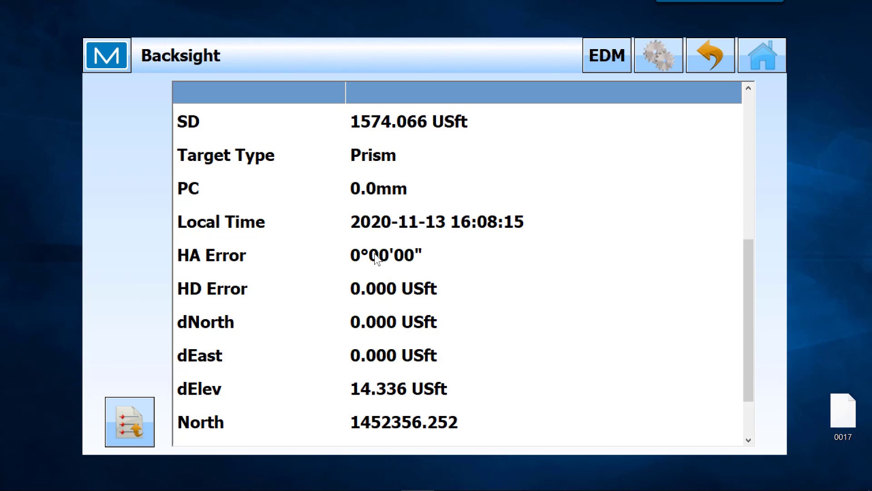
pyautogui.click(757, 51)
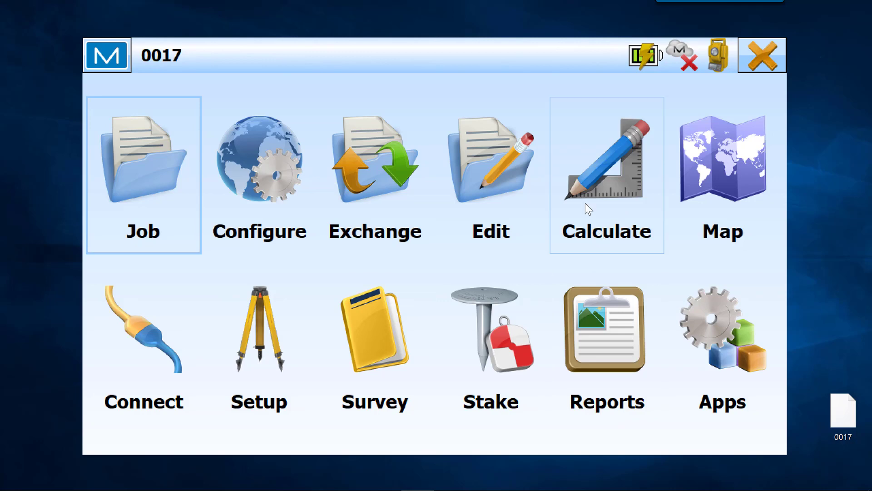
# Step: Set up a point-to-point inverse calculation from D11 to D17, choosing both points from the map
pyautogui.click(500, 191)
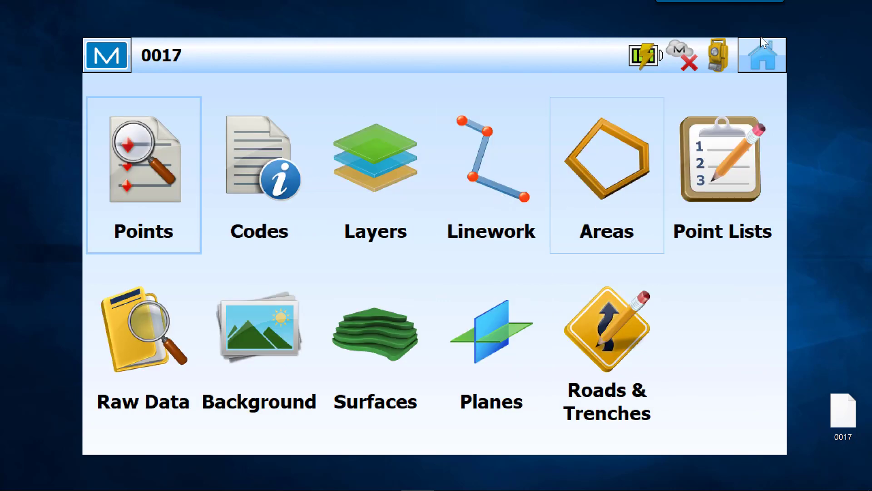
pyautogui.click(768, 49)
pyautogui.click(628, 168)
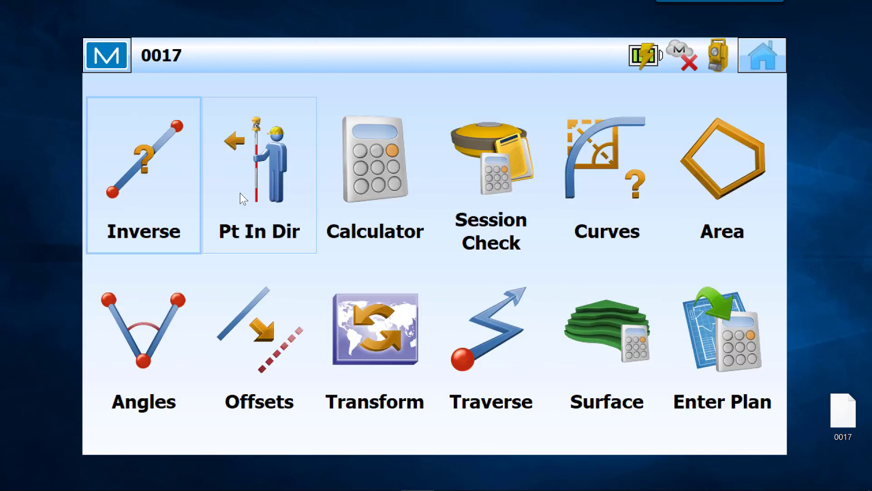
pyautogui.click(164, 177)
pyautogui.click(170, 196)
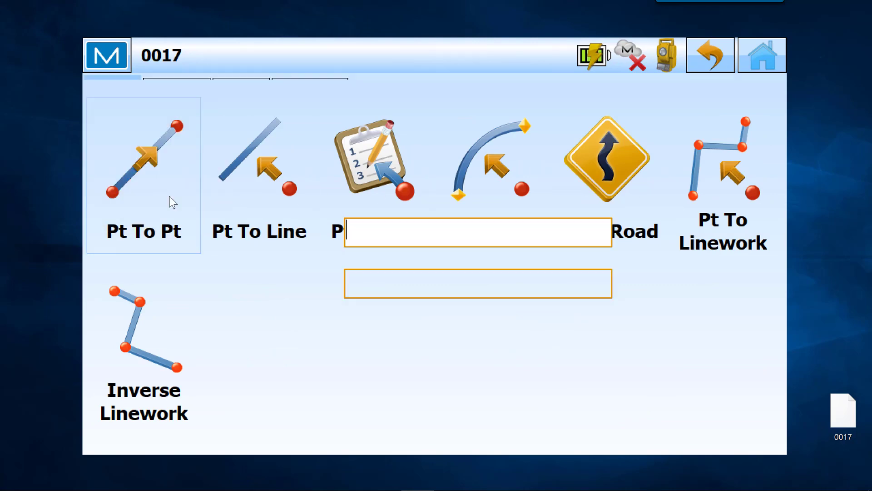
pyautogui.click(652, 238)
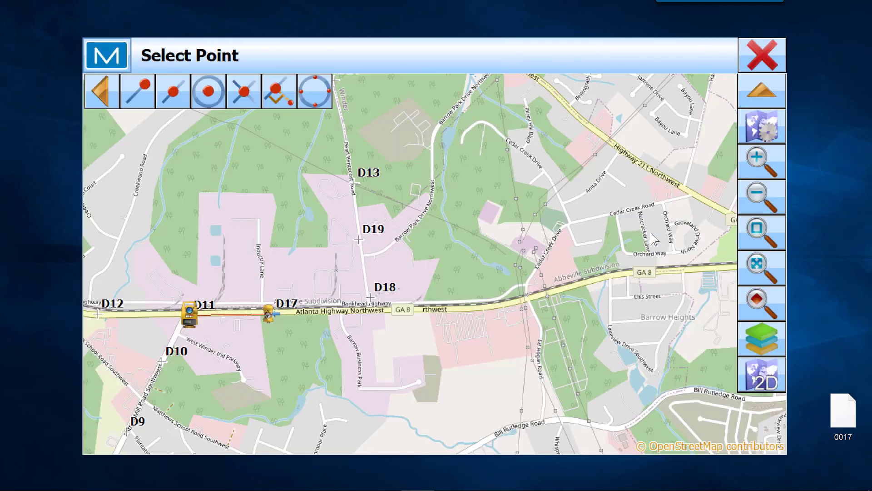
pyautogui.click(191, 314)
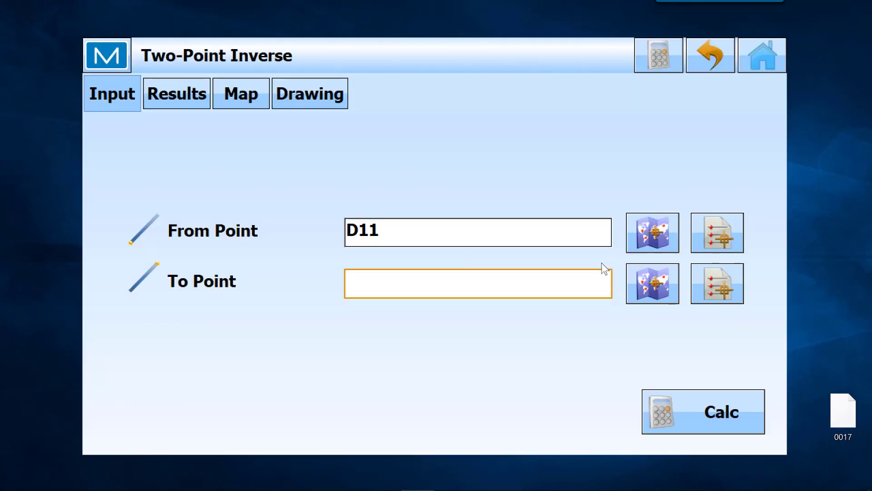
pyautogui.click(653, 282)
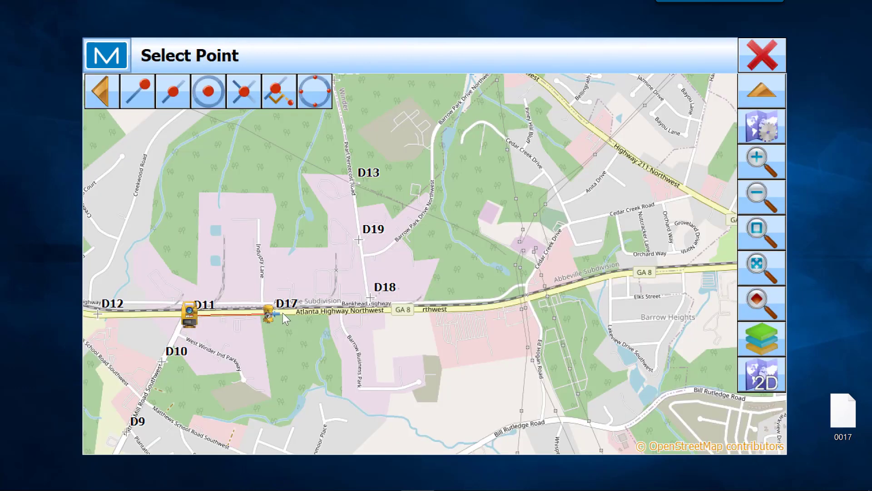
pyautogui.click(271, 315)
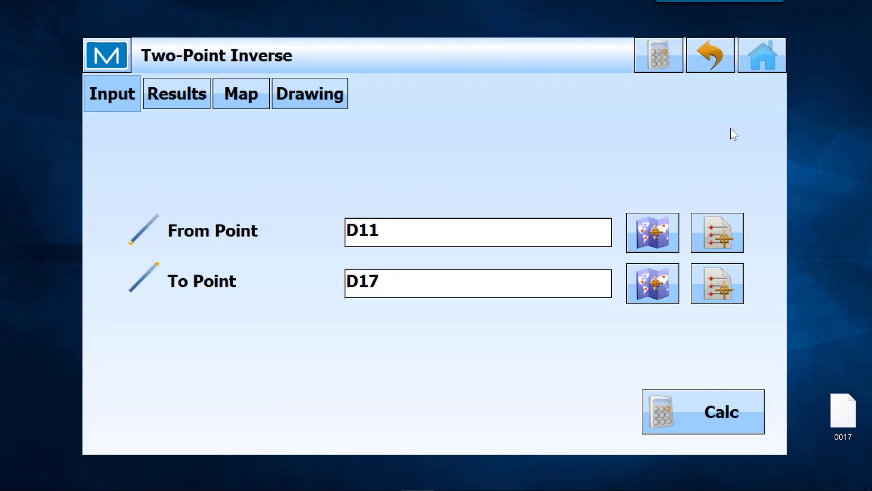
# Step: Calculate the inverse, compare its ground and grid horizontal distances, and return to the home screen
pyautogui.click(708, 411)
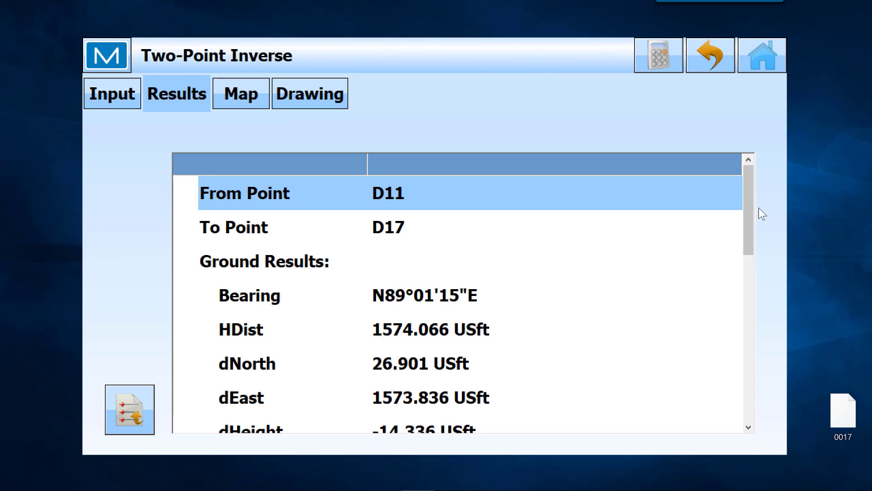
pyautogui.moveTo(753, 203); pyautogui.dragTo(754, 298)
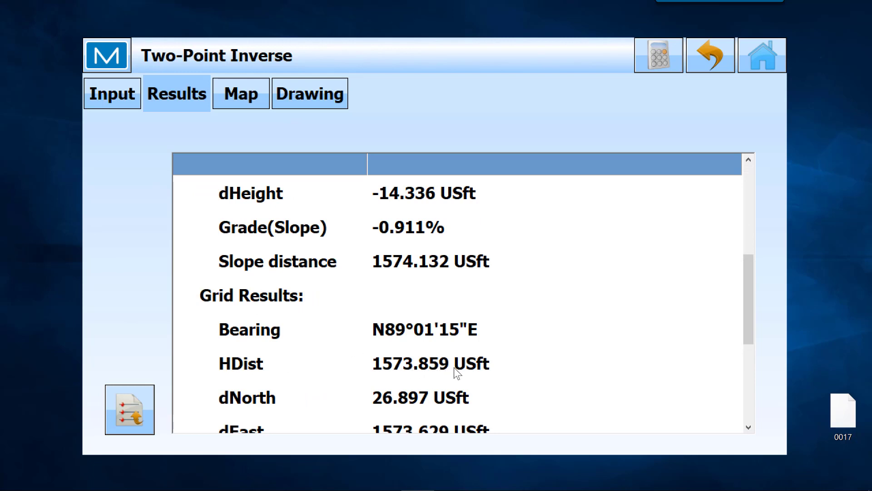
pyautogui.click(769, 51)
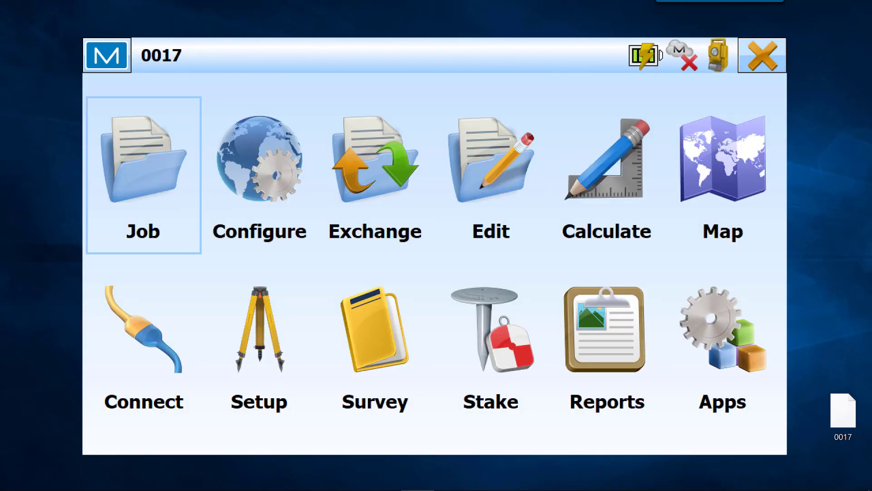
# Step: Start staking out a point, with D17 picked from the map as the design point
pyautogui.click(495, 353)
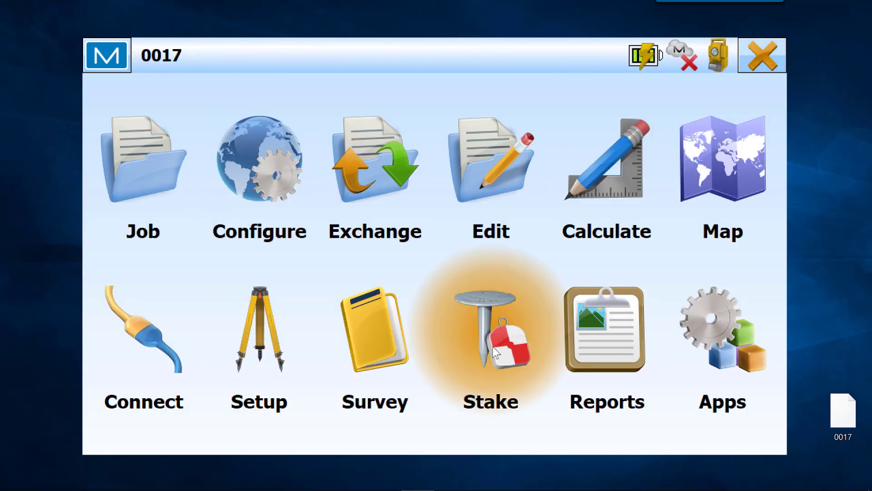
pyautogui.click(155, 177)
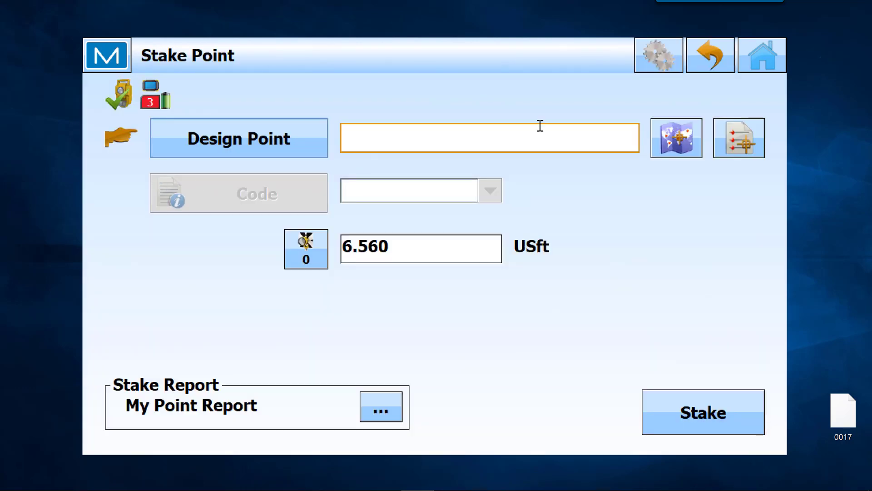
pyautogui.click(672, 143)
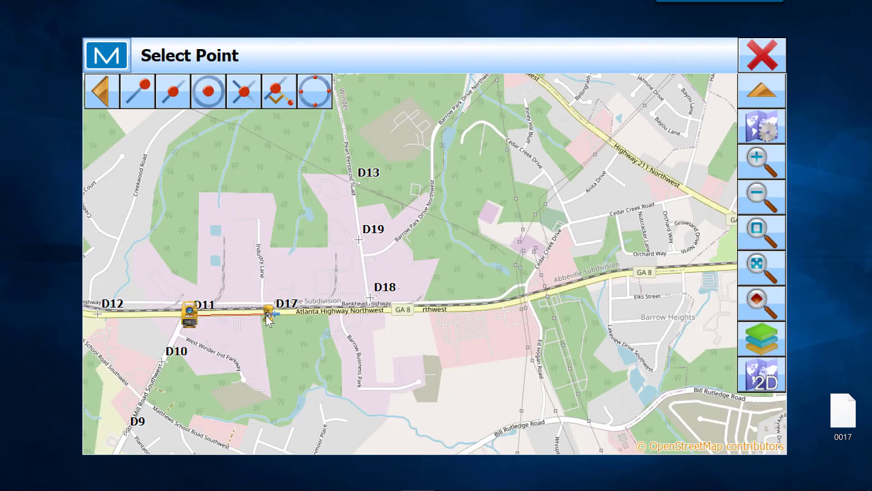
pyautogui.click(270, 313)
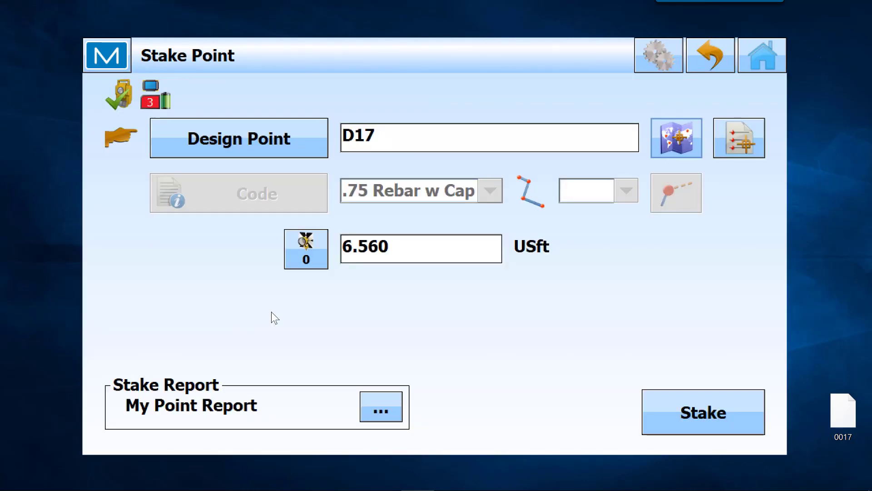
pyautogui.click(661, 422)
pyautogui.click(672, 410)
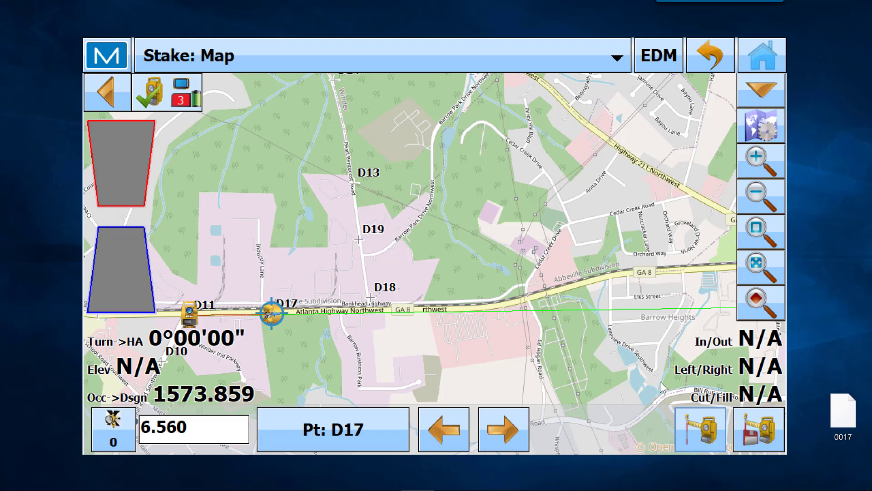
# Step: Take a stakeout shot on D17 with SD 1574.066 USft, checking the ground distance on the Topcon slide before accepting the manual entry
pyautogui.click(703, 433)
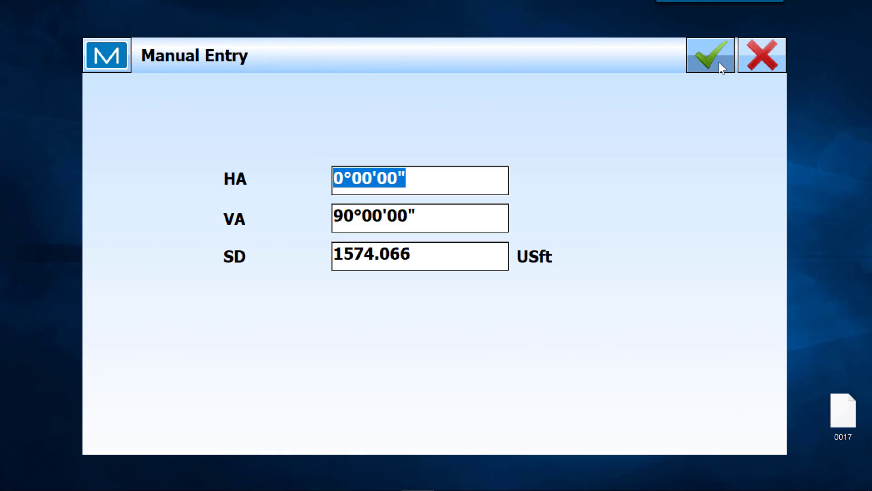
pyautogui.hotkey('alt', 'Tab')
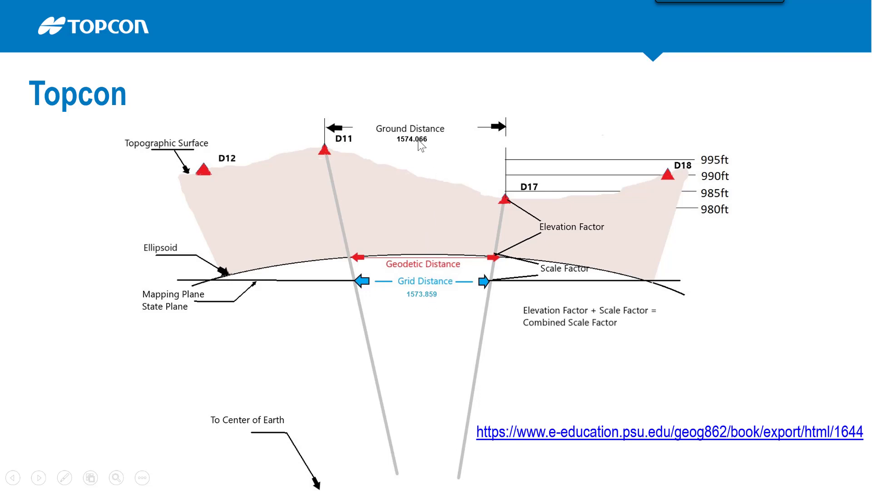
pyautogui.hotkey('alt', 'Tab')
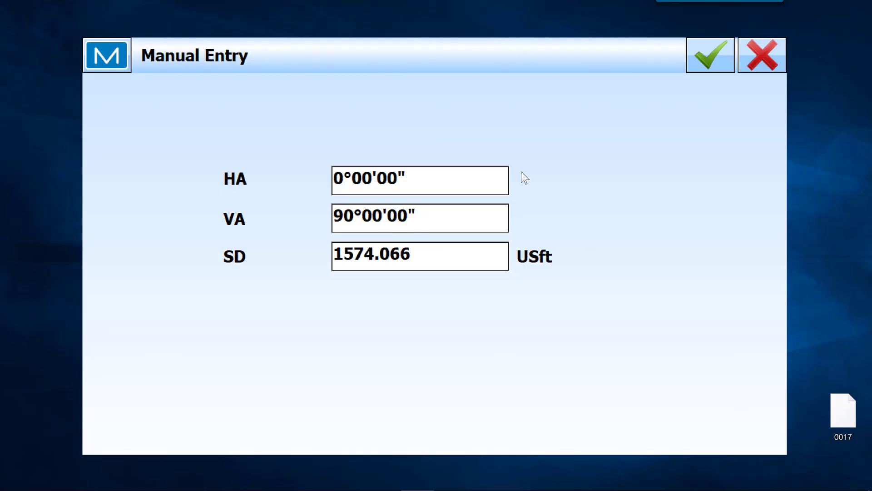
pyautogui.click(702, 65)
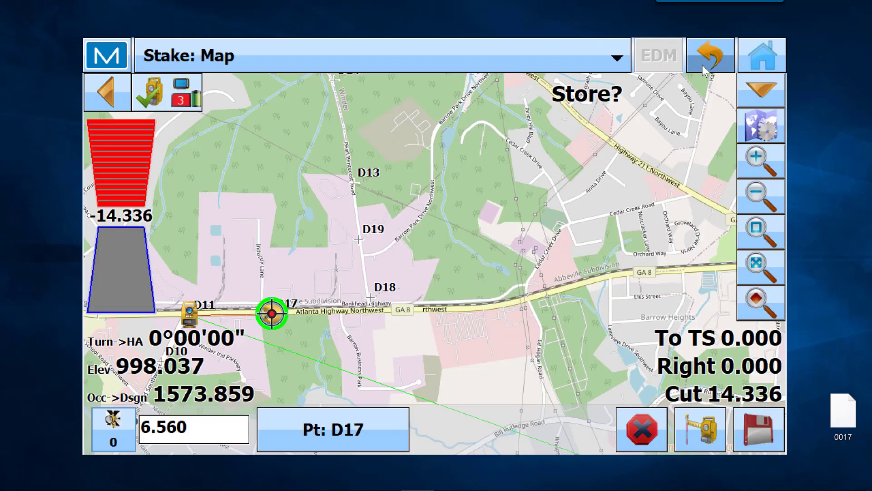